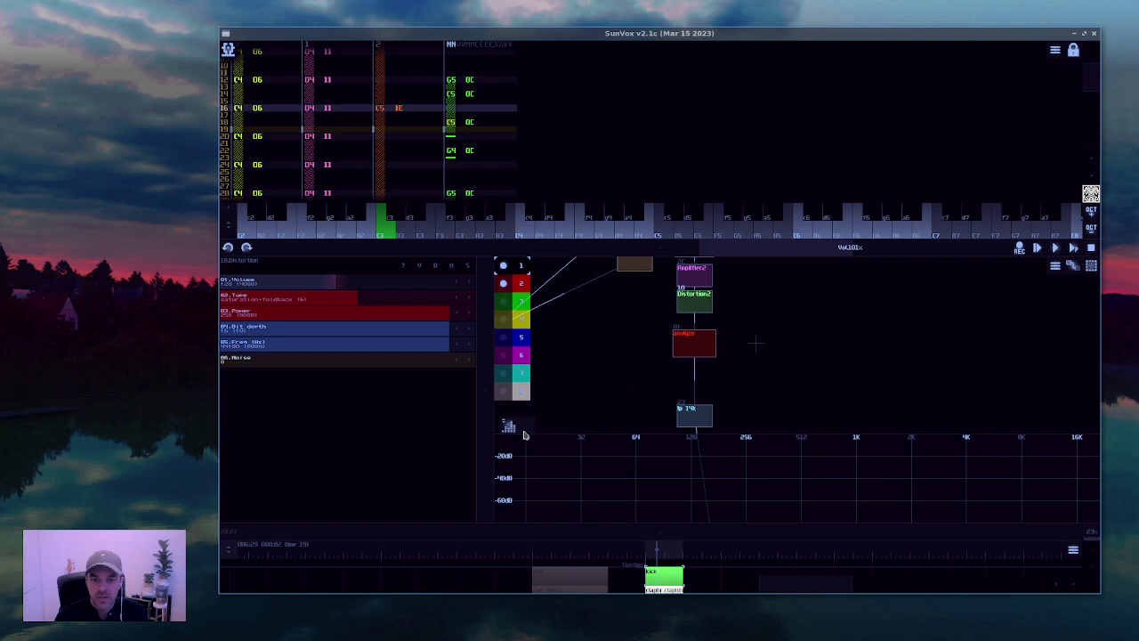
# Step: Preview the song, then add a Compressor module after the distortion and select it
pyautogui.press('space')
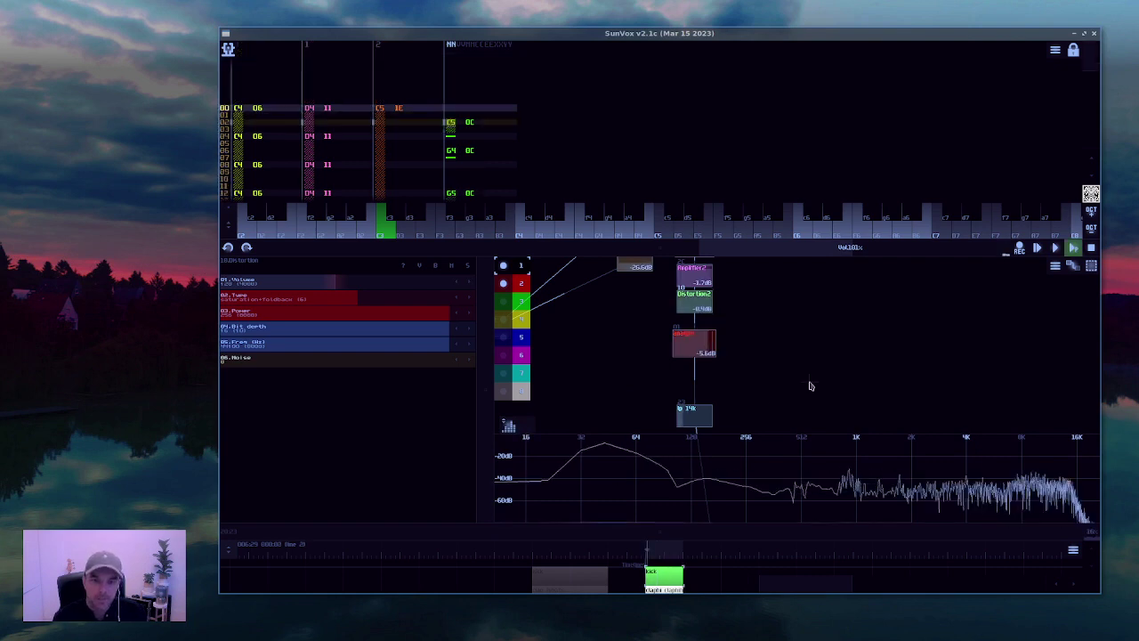
pyautogui.press('space')
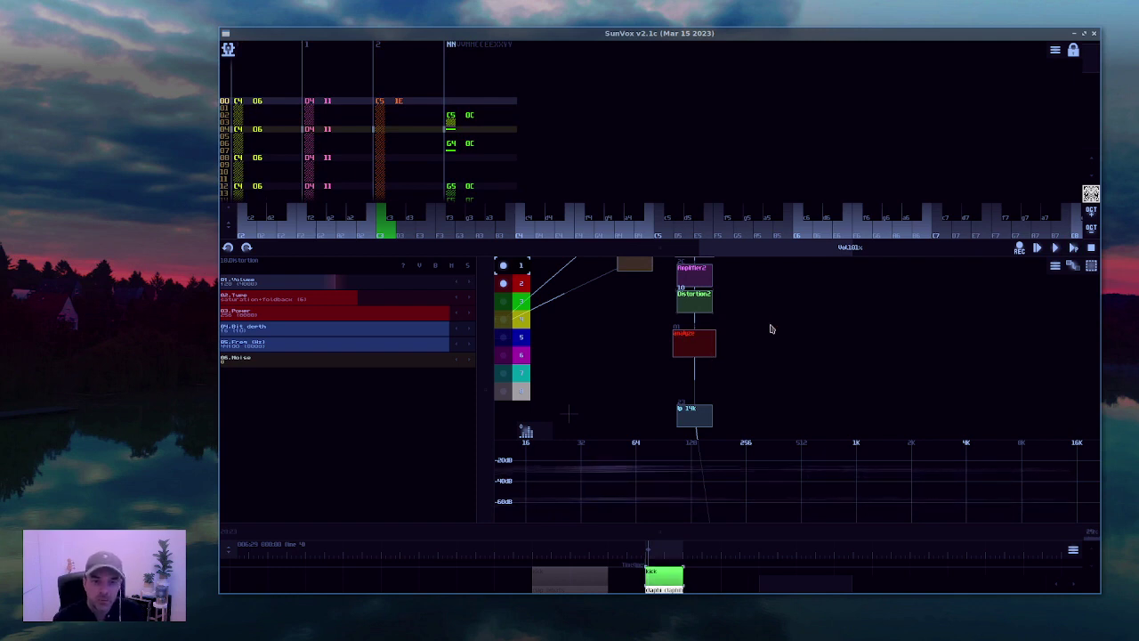
pyautogui.doubleClick(772, 329)
pyautogui.click(604, 229)
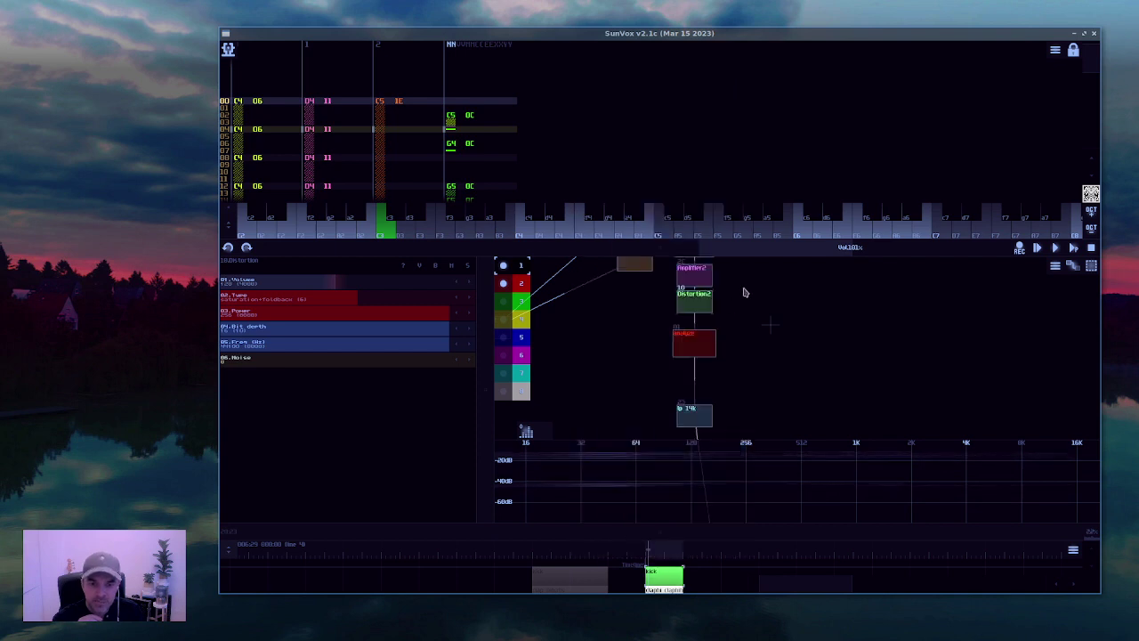
pyautogui.click(618, 541)
pyautogui.click(687, 345)
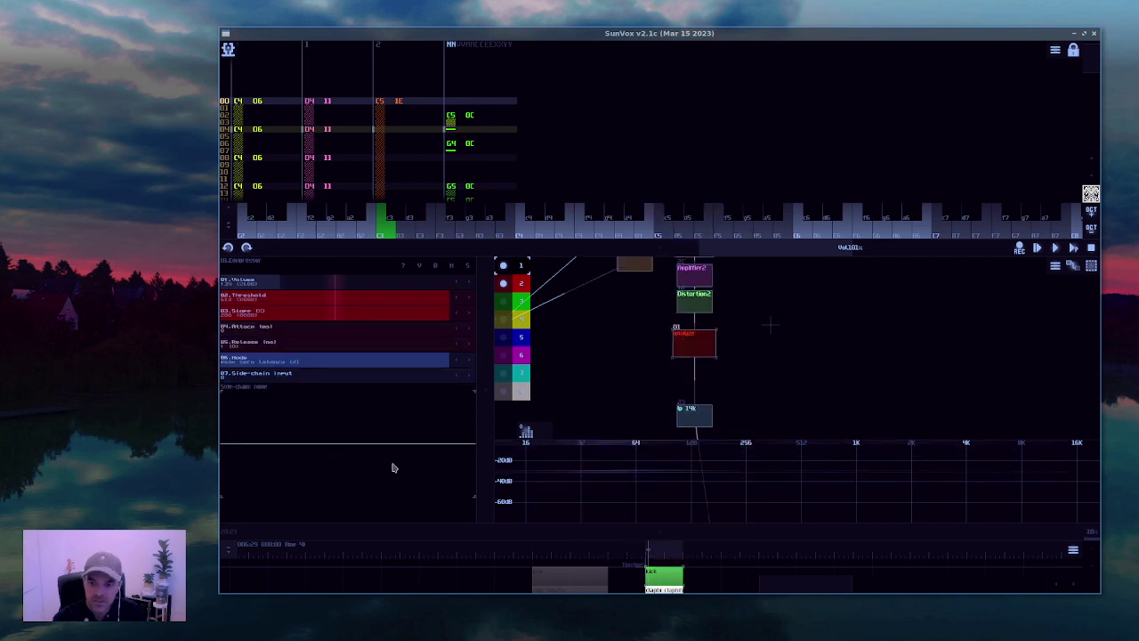
# Step: Play and stop the song twice to hear the compressor's effect
pyautogui.press('space')
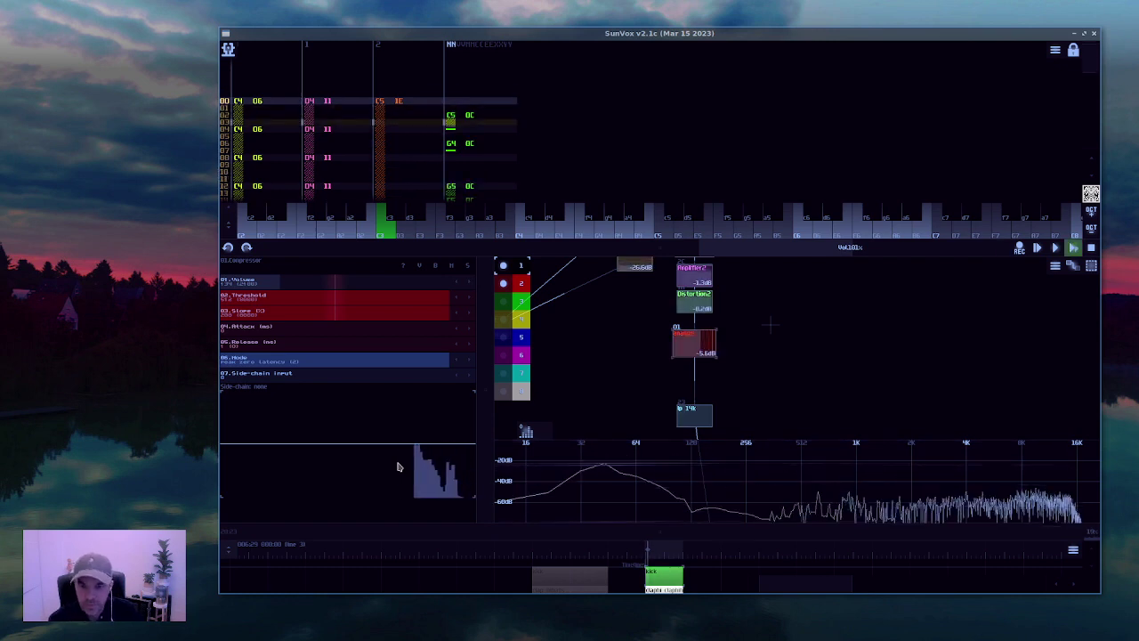
pyautogui.press('space')
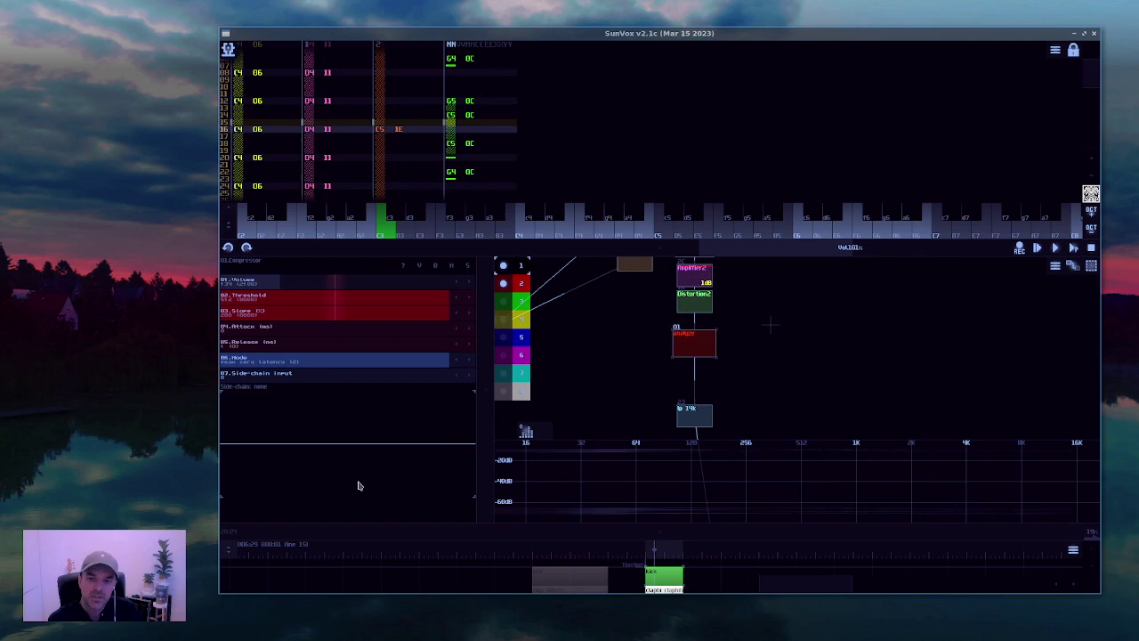
pyautogui.press('space')
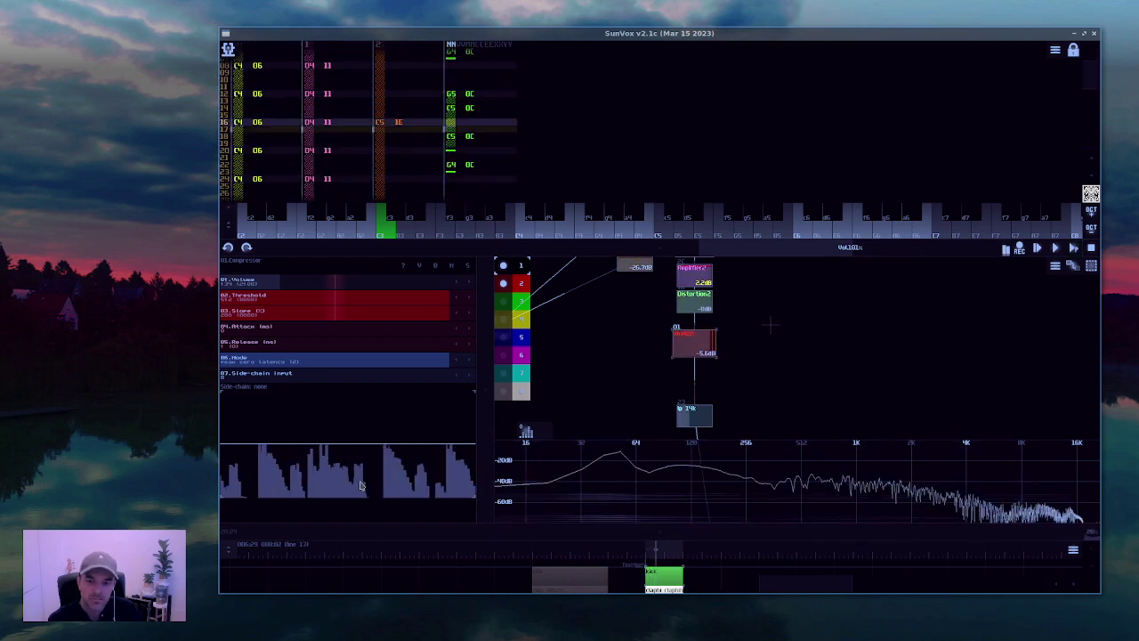
pyautogui.press('space')
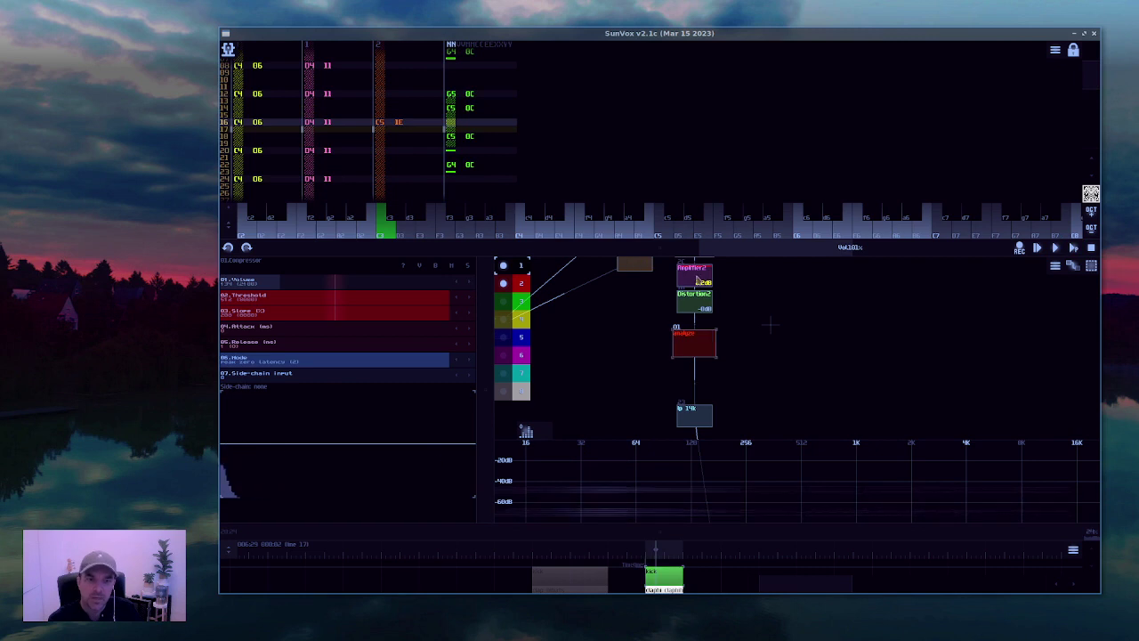
# Step: Reselect the compressor and play briefly to watch its compression graph animate
pyautogui.moveTo(770, 326); pyautogui.dragTo(747, 376)
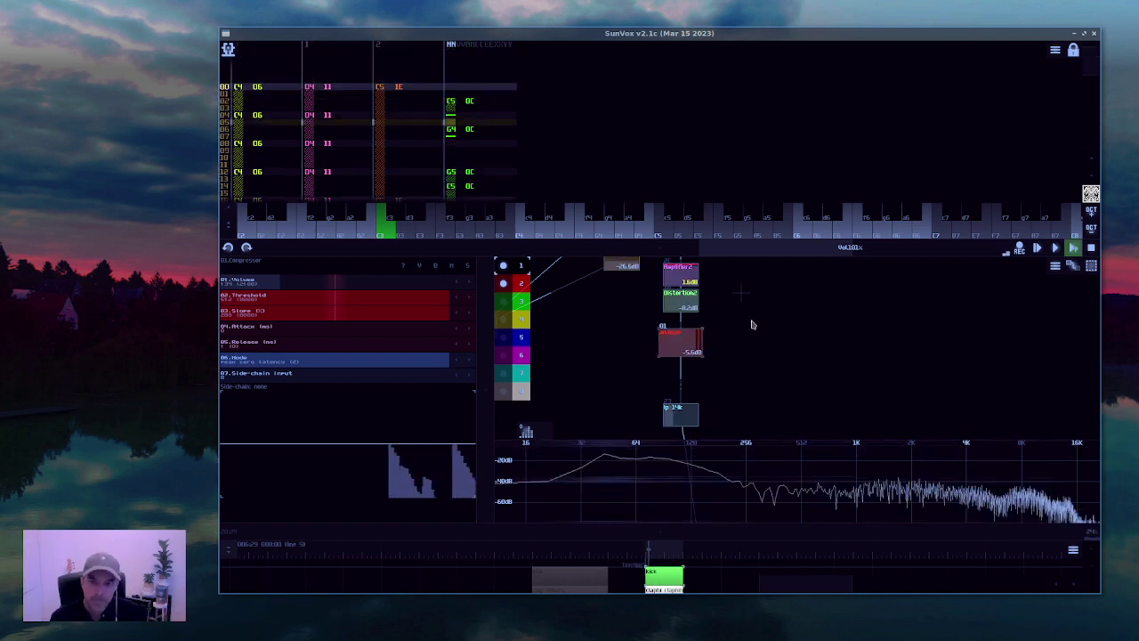
pyautogui.moveTo(756, 345); pyautogui.dragTo(737, 397)
pyautogui.click(650, 276)
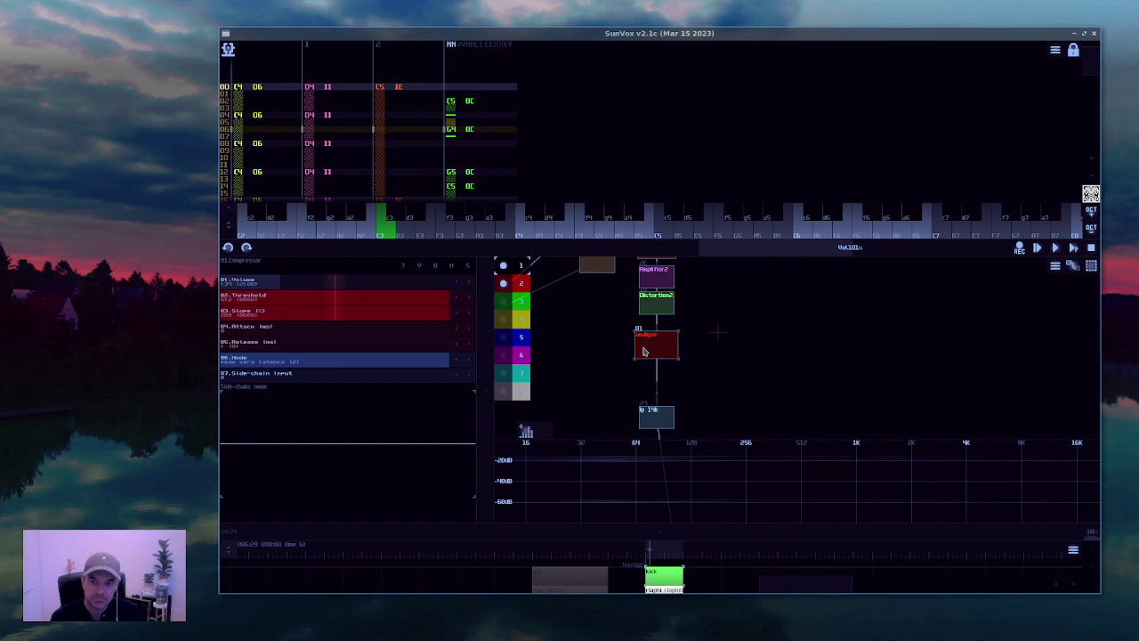
pyautogui.press('space')
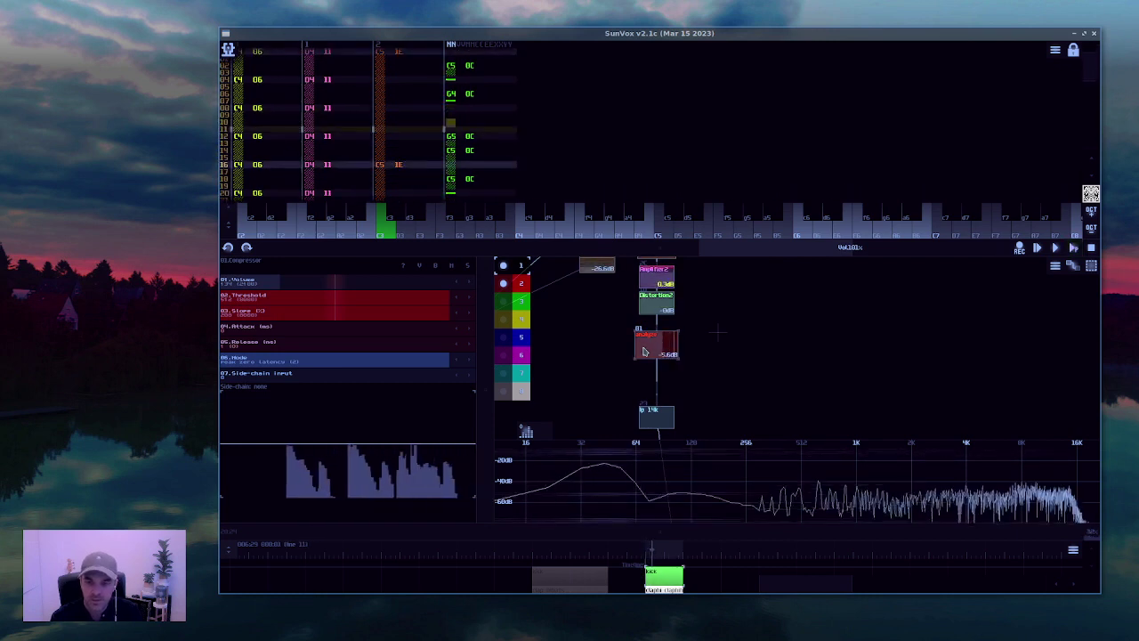
pyautogui.press('space')
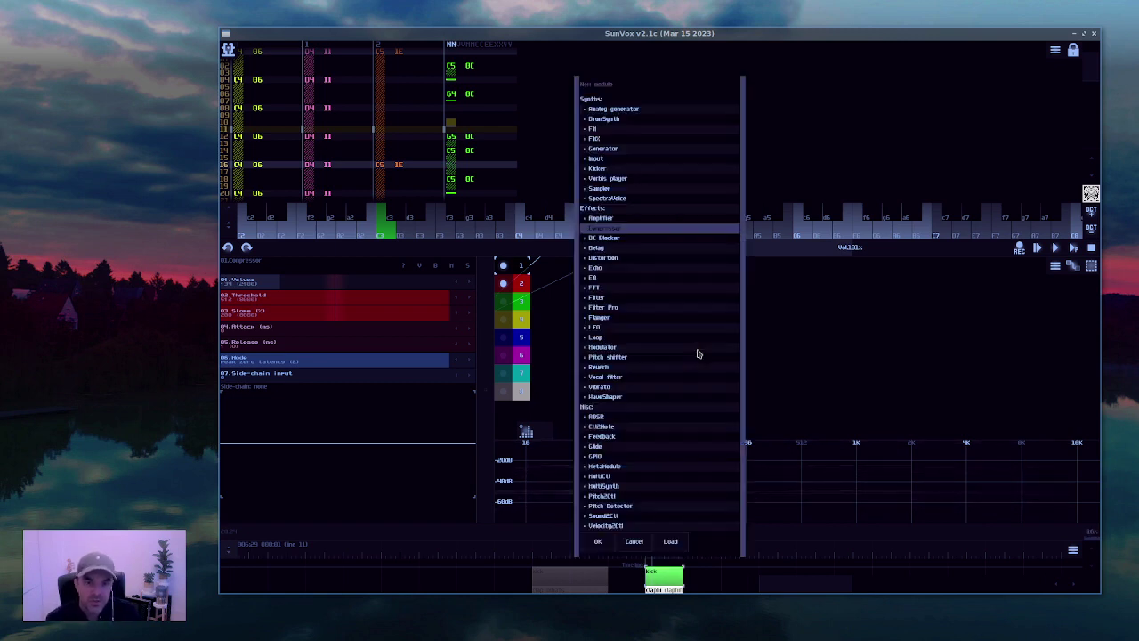
# Step: Add a Sampler module and place it to the right of the compressor
pyautogui.click(641, 198)
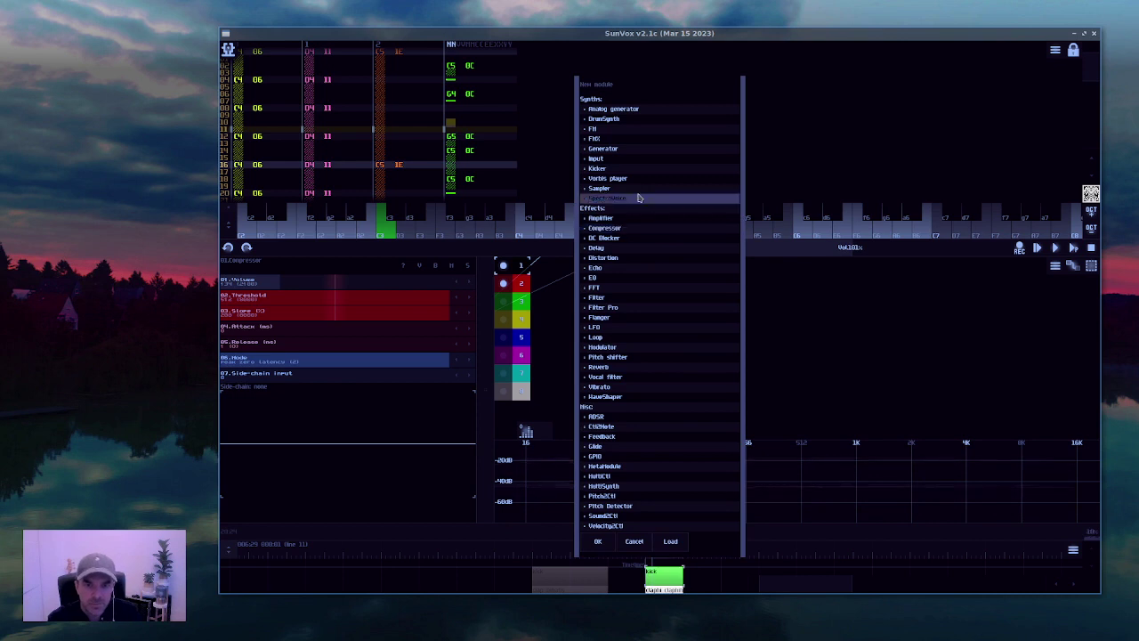
pyautogui.click(641, 188)
pyautogui.doubleClick(641, 189)
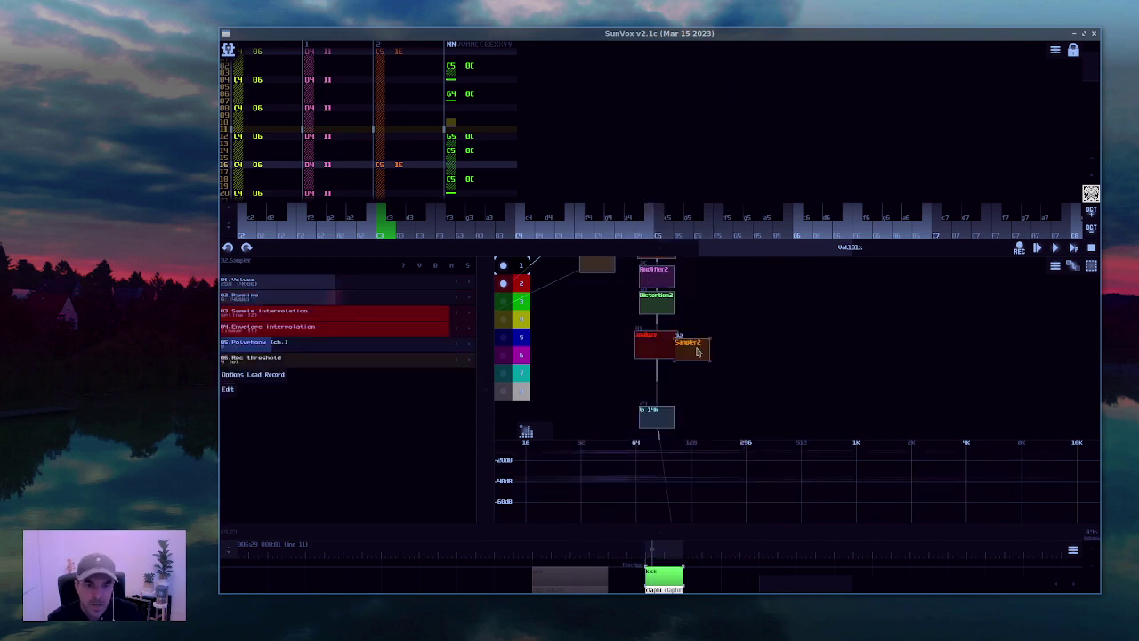
pyautogui.moveTo(671, 347); pyautogui.dragTo(727, 338)
# Step: Rename the new sampler module to 'analyzer.smp' in its module properties
pyautogui.doubleClick(727, 338)
pyautogui.click(639, 260)
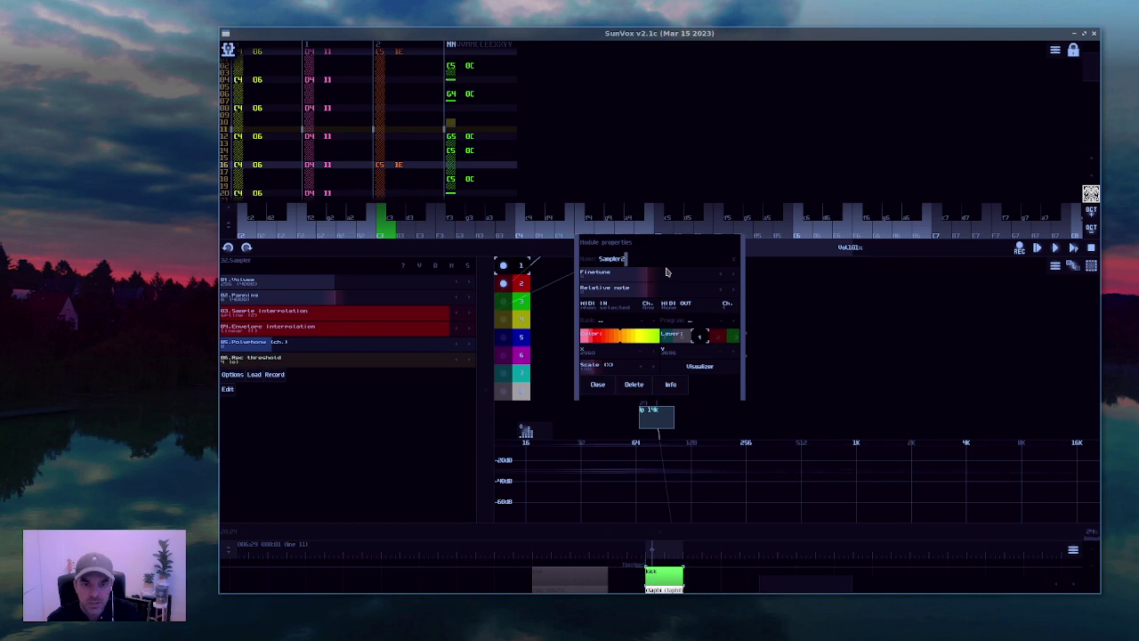
pyautogui.press('BackSpace')
pyautogui.press('BackSpace')
pyautogui.press('BackSpace')
pyautogui.press('BackSpace')
pyautogui.press('BackSpace')
pyautogui.press('BackSpace')
pyautogui.press('BackSpace')
pyautogui.press('BackSpace')
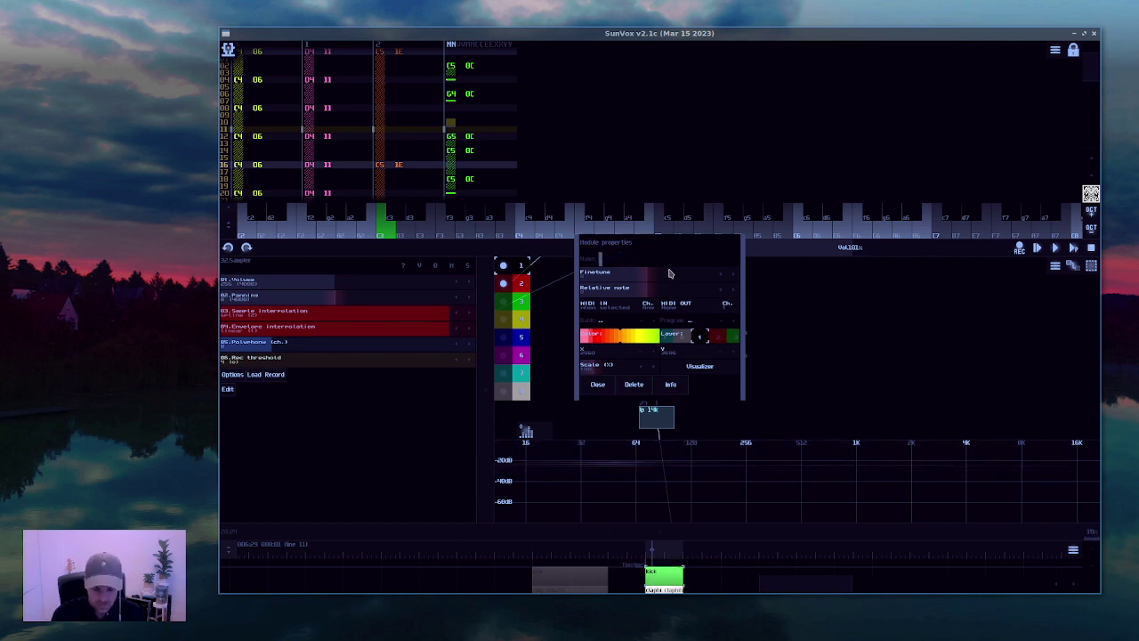
pyautogui.write('analyzer.smp')
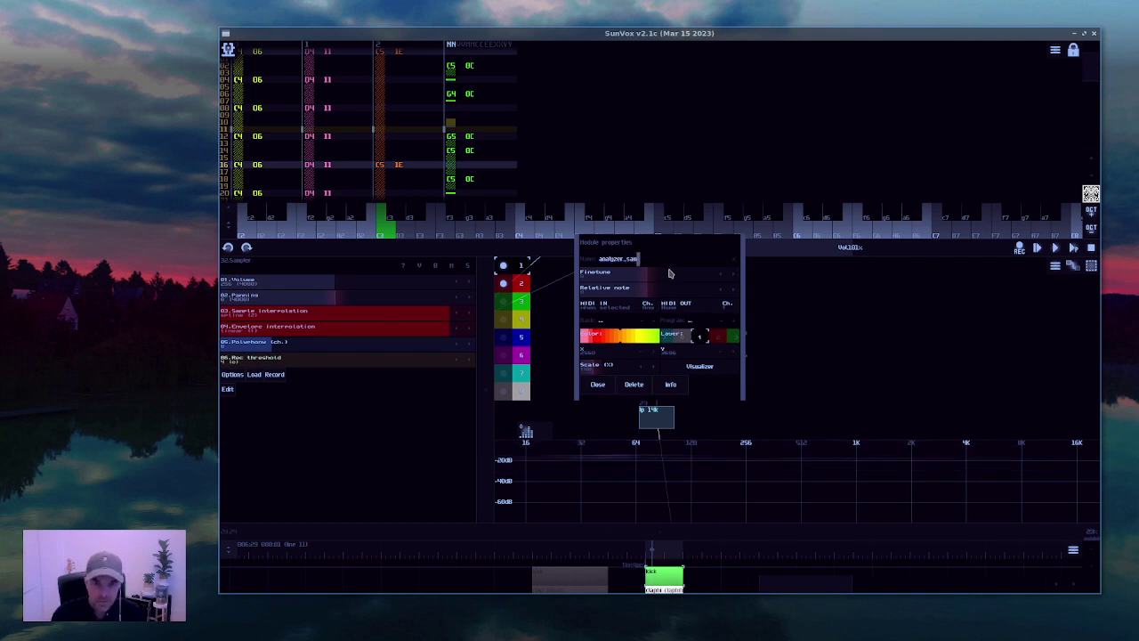
# Step: Close module properties, select analyzer.smp, and toggle one of its recording options
pyautogui.click(595, 384)
pyautogui.moveTo(717, 347); pyautogui.dragTo(732, 351)
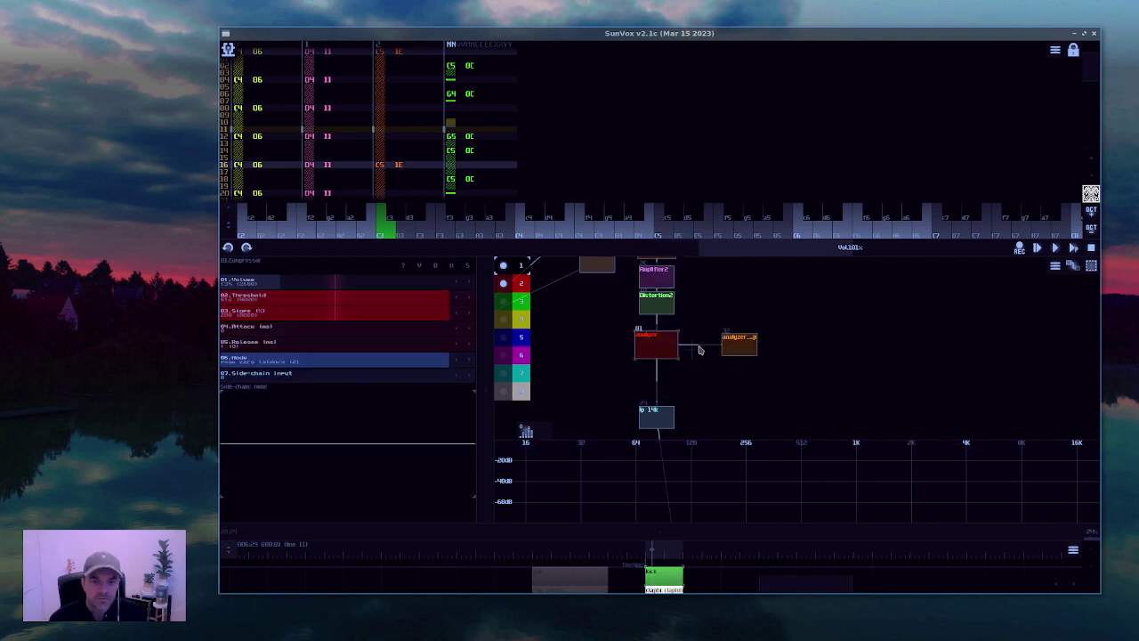
pyautogui.click(747, 345)
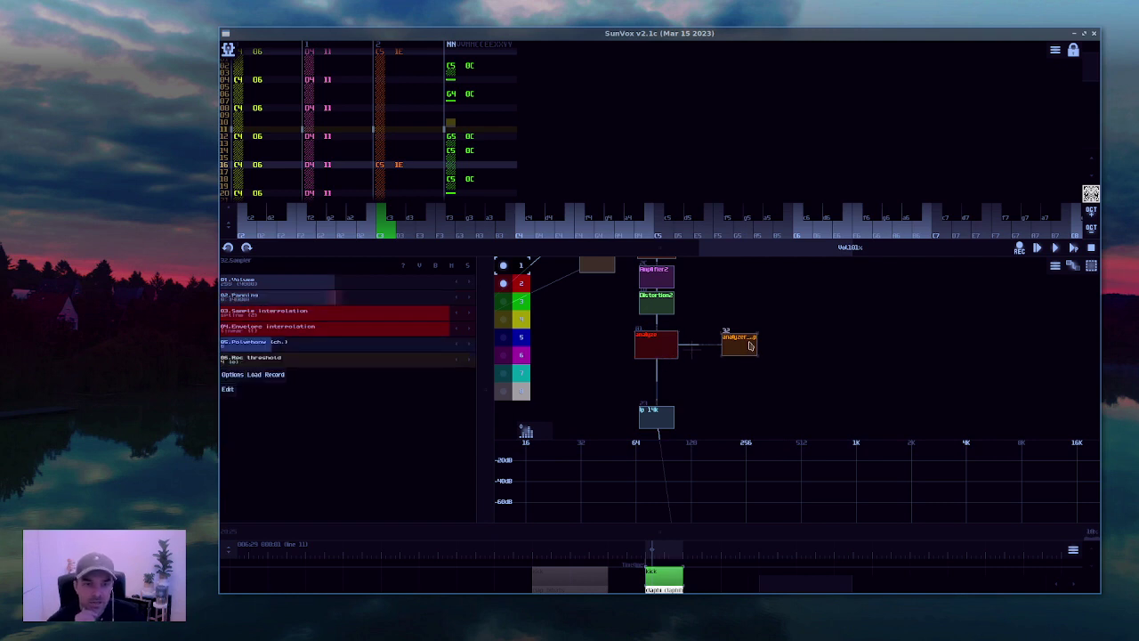
pyautogui.click(234, 374)
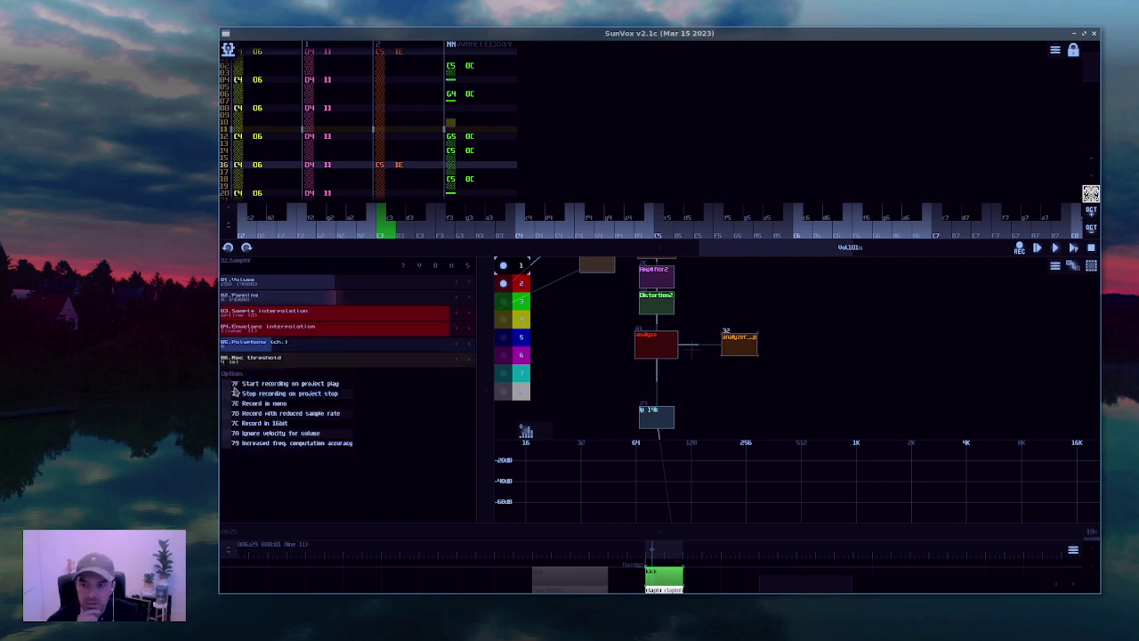
pyautogui.click(247, 408)
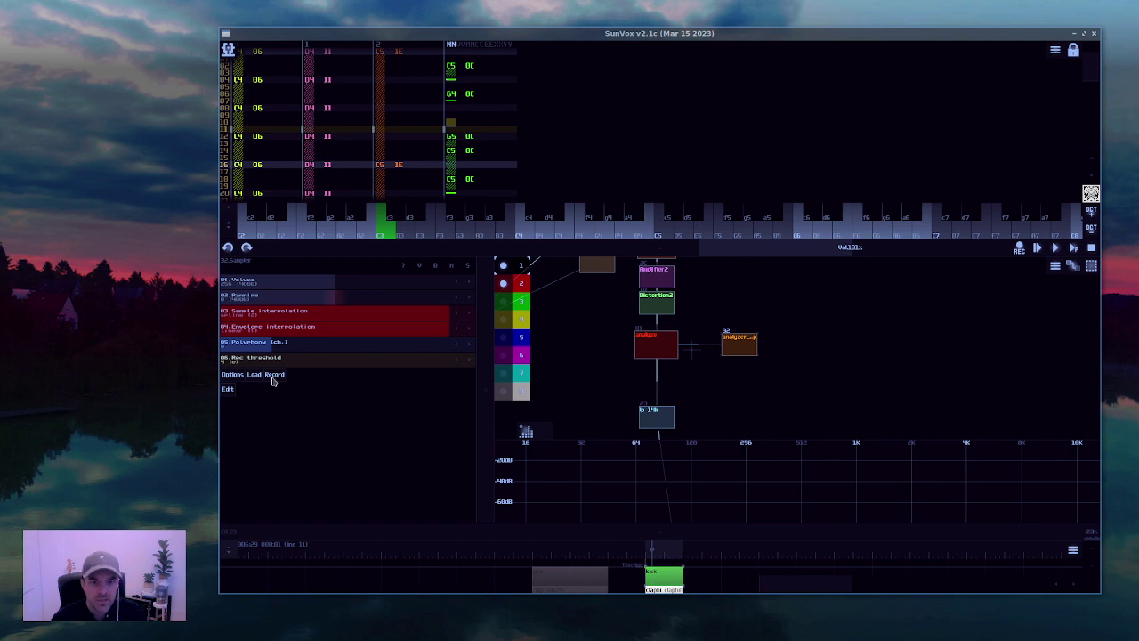
# Step: Open the analyzer.smp instrument editor at the top and record while the song plays
pyautogui.click(228, 389)
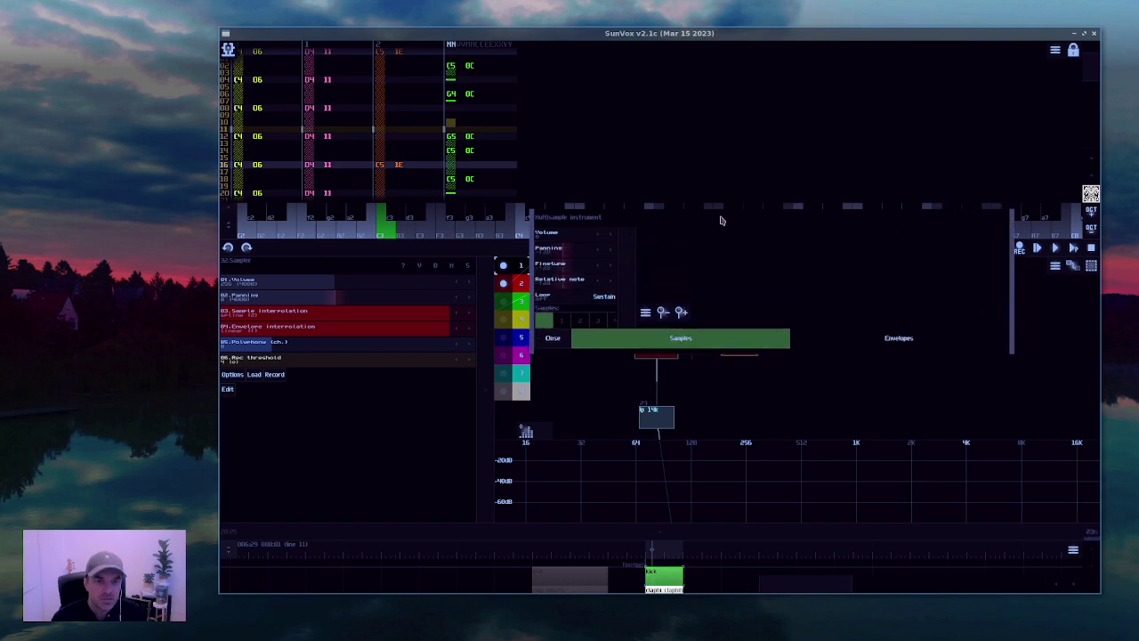
pyautogui.moveTo(579, 225); pyautogui.dragTo(644, 68)
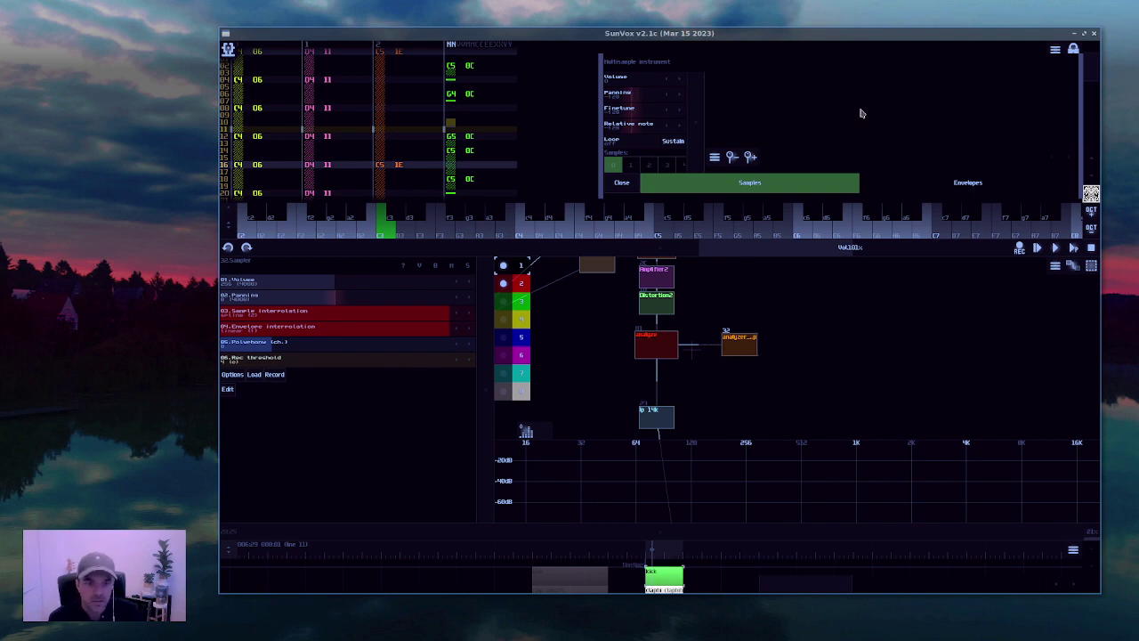
pyautogui.press('space')
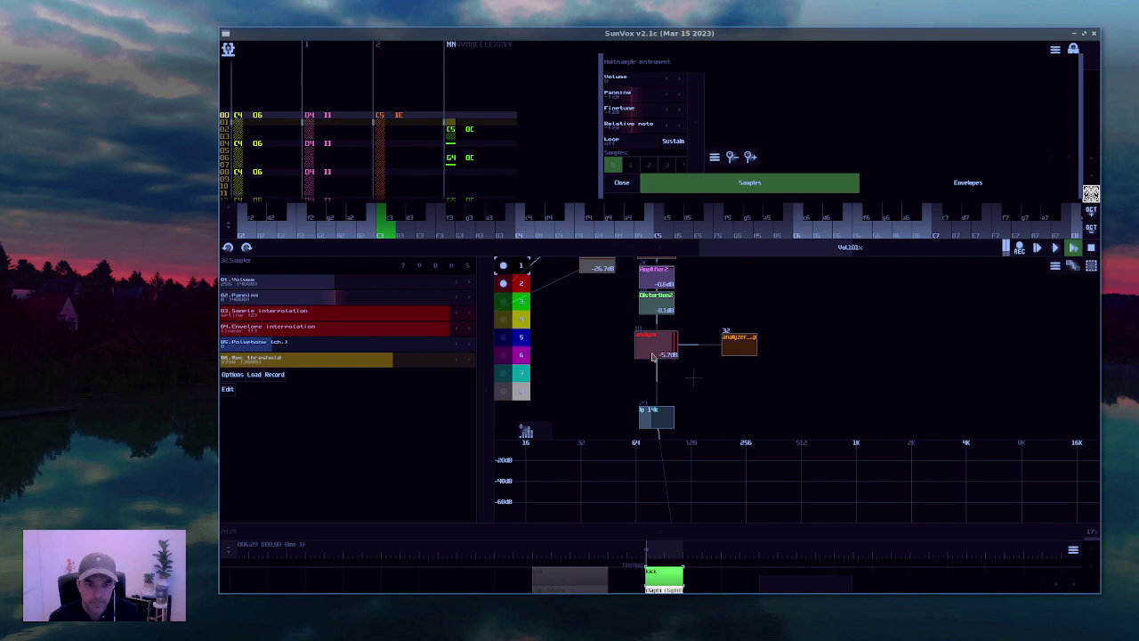
pyautogui.click(275, 375)
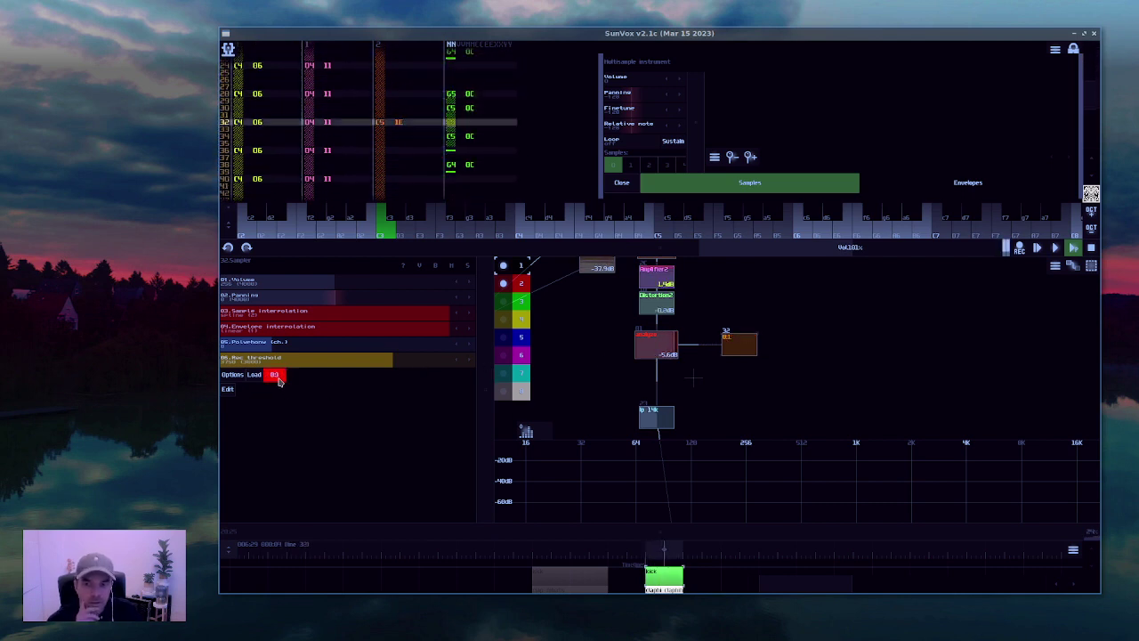
# Step: Stop the recording to keep the captured waveform, then zoom out and back in on it
pyautogui.click(275, 375)
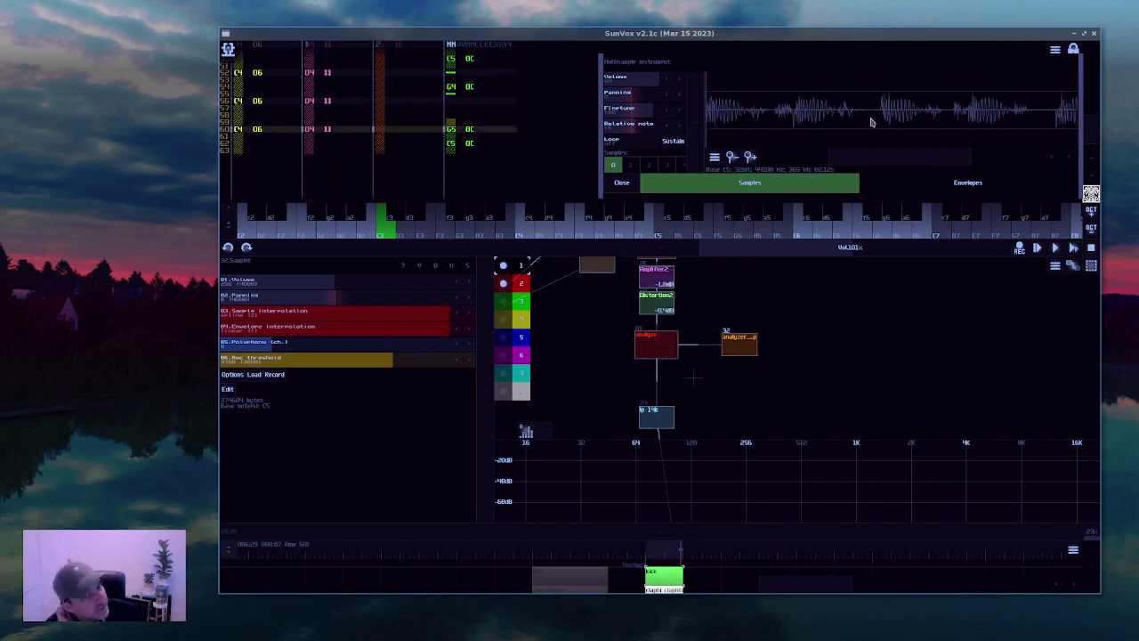
pyautogui.scroll(-5, 793, 145)
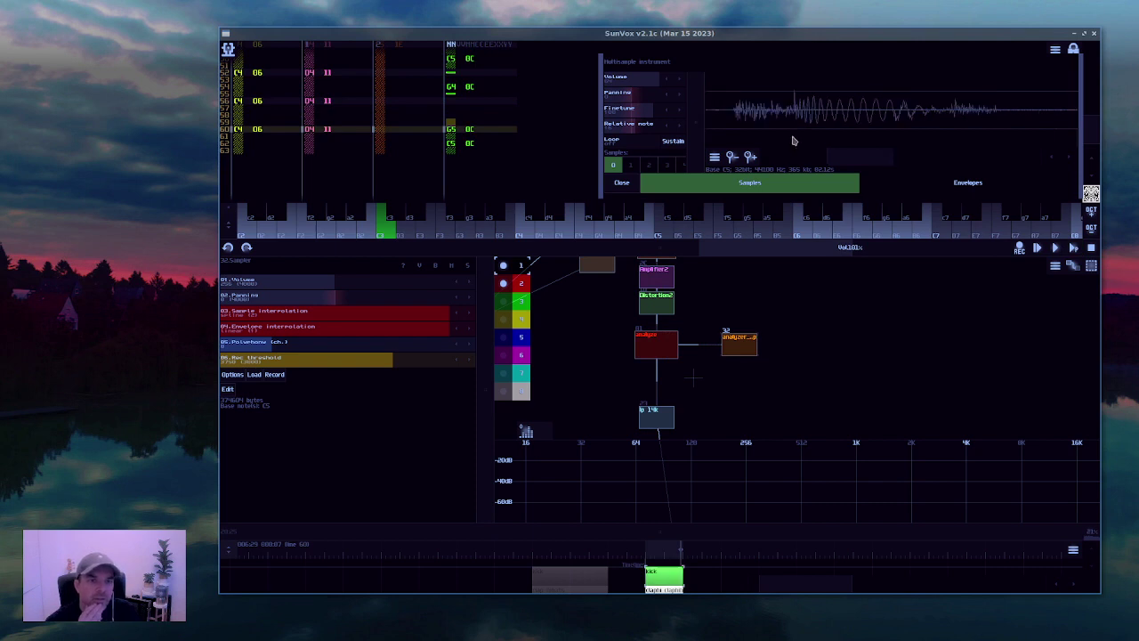
pyautogui.scroll(2, 794, 141)
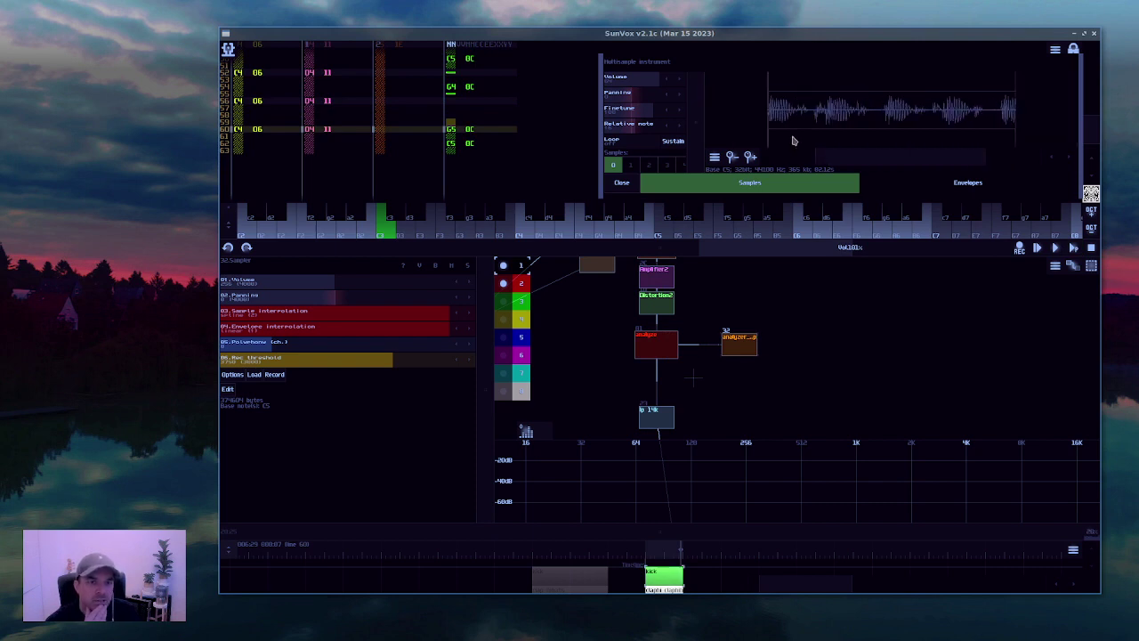
pyautogui.scroll(1, 793, 141)
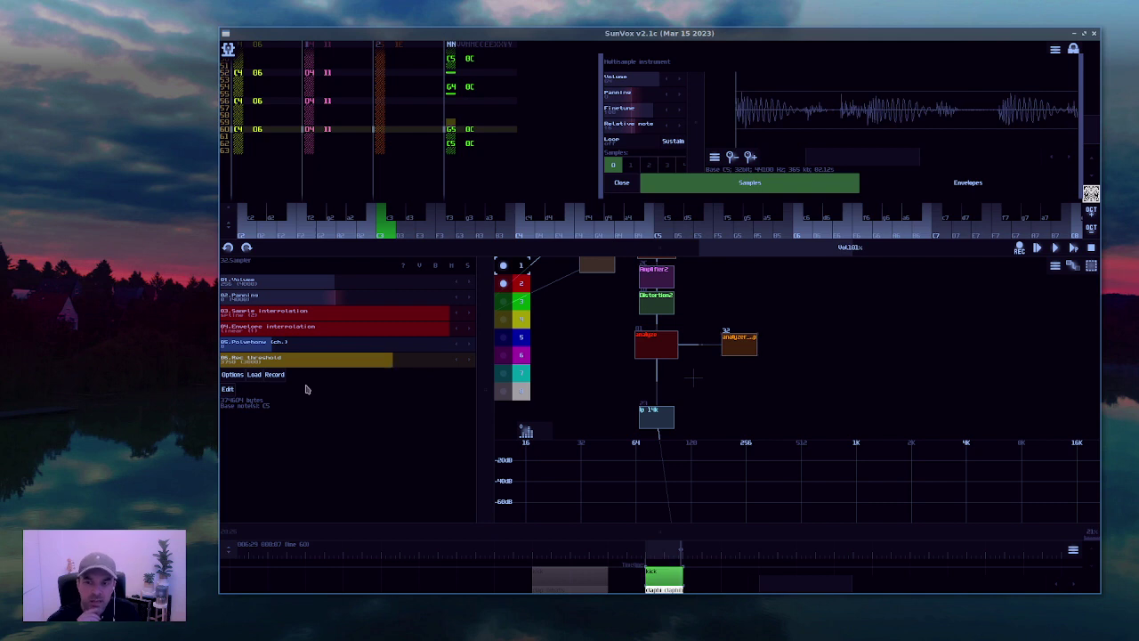
# Step: Record several short takes of the playing song into analyzer.smp, keeping the newest waveform
pyautogui.press('space')
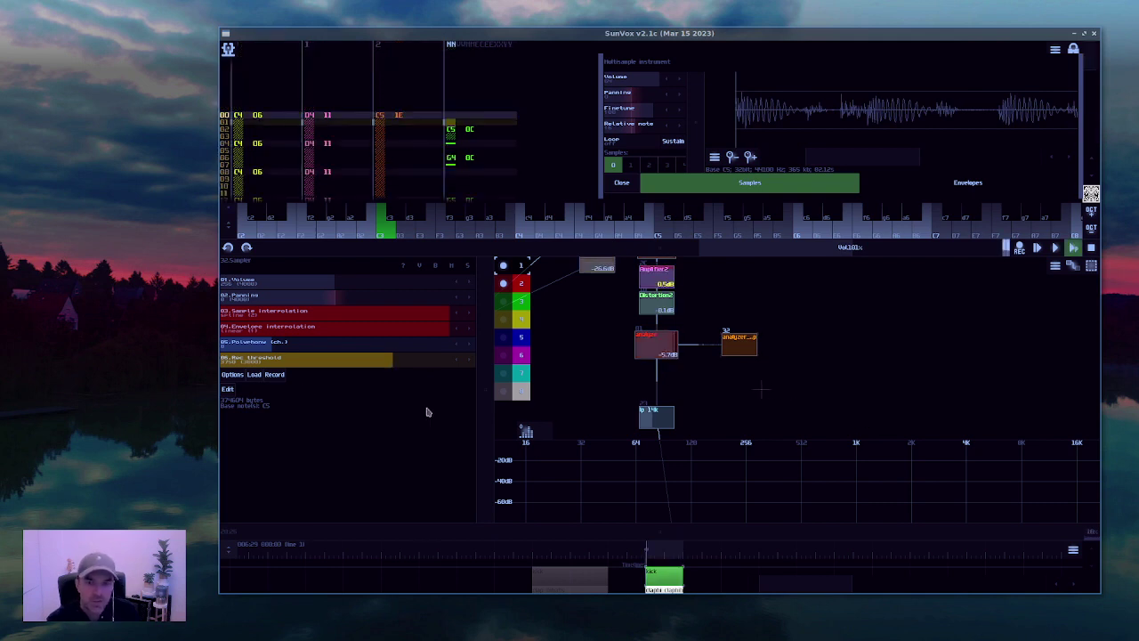
pyautogui.click(277, 374)
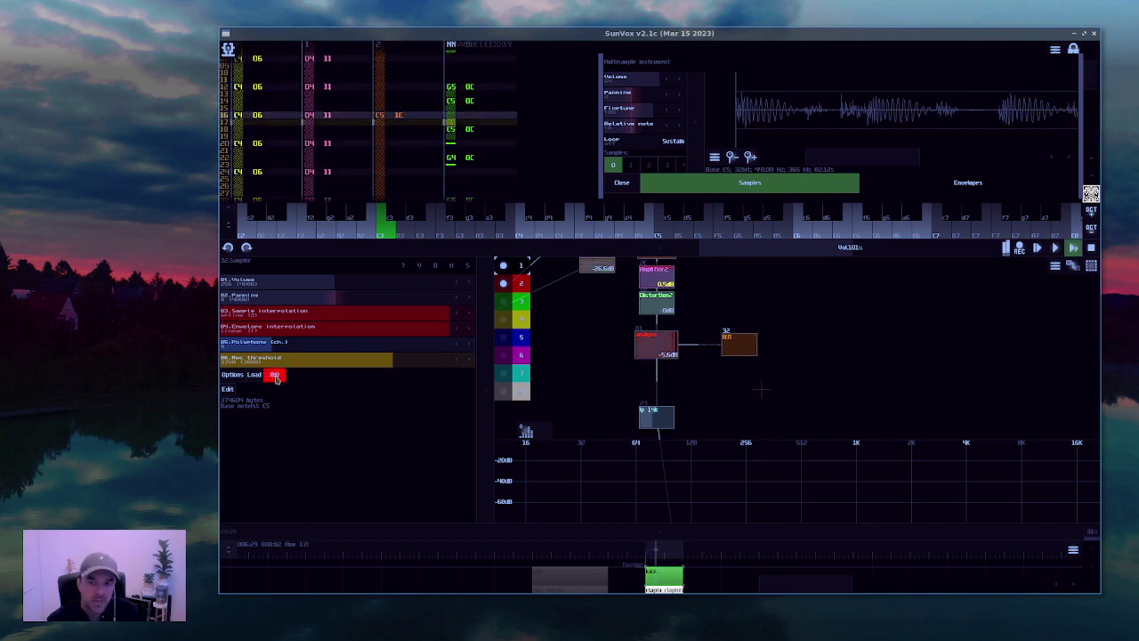
pyautogui.click(277, 374)
pyautogui.click(277, 375)
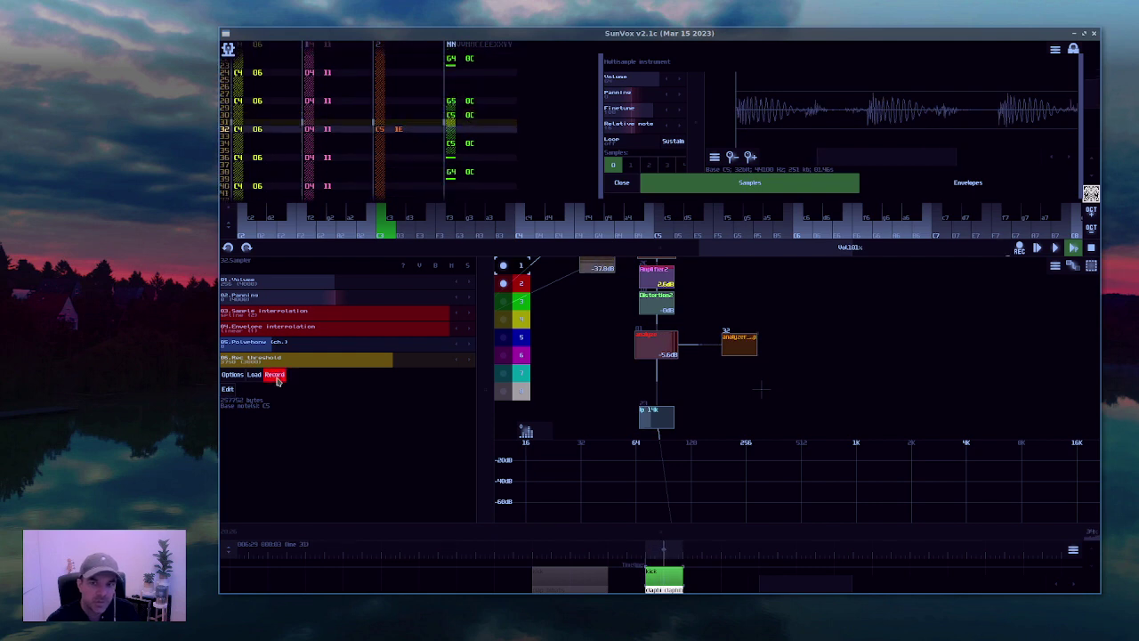
pyautogui.click(277, 375)
pyautogui.click(277, 378)
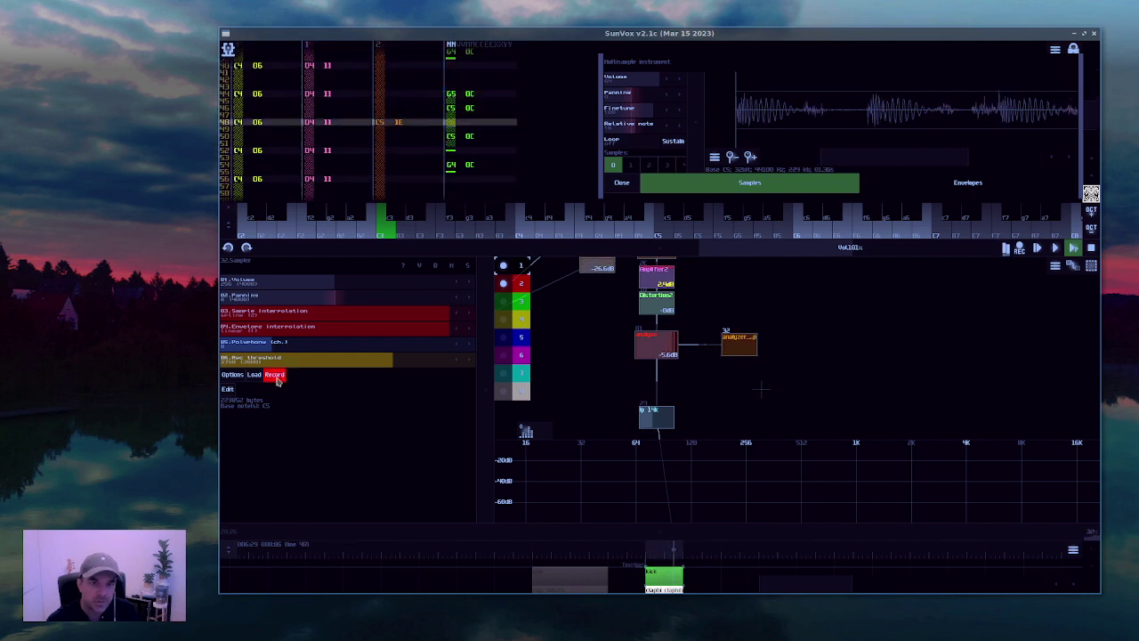
pyautogui.click(277, 377)
pyautogui.click(277, 377)
pyautogui.click(276, 378)
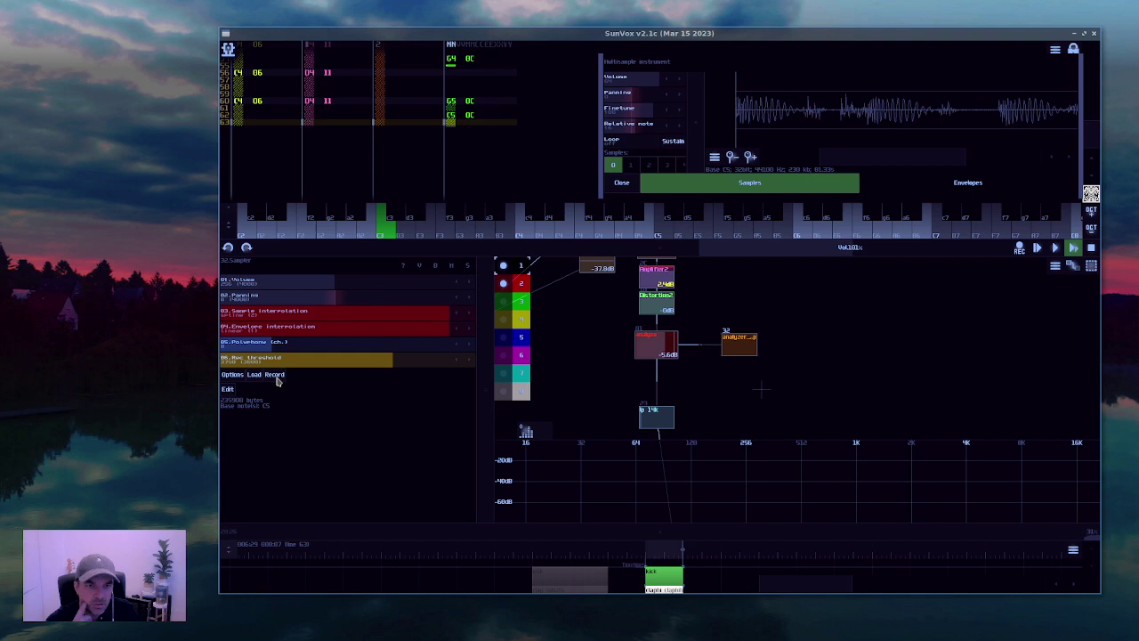
pyautogui.click(277, 378)
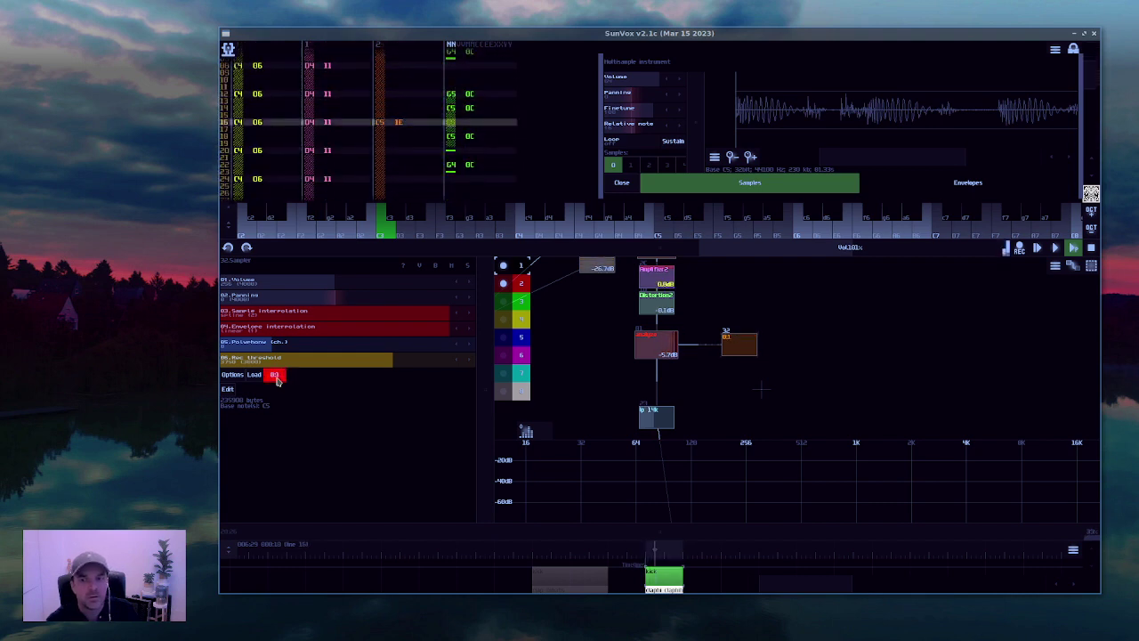
pyautogui.click(277, 377)
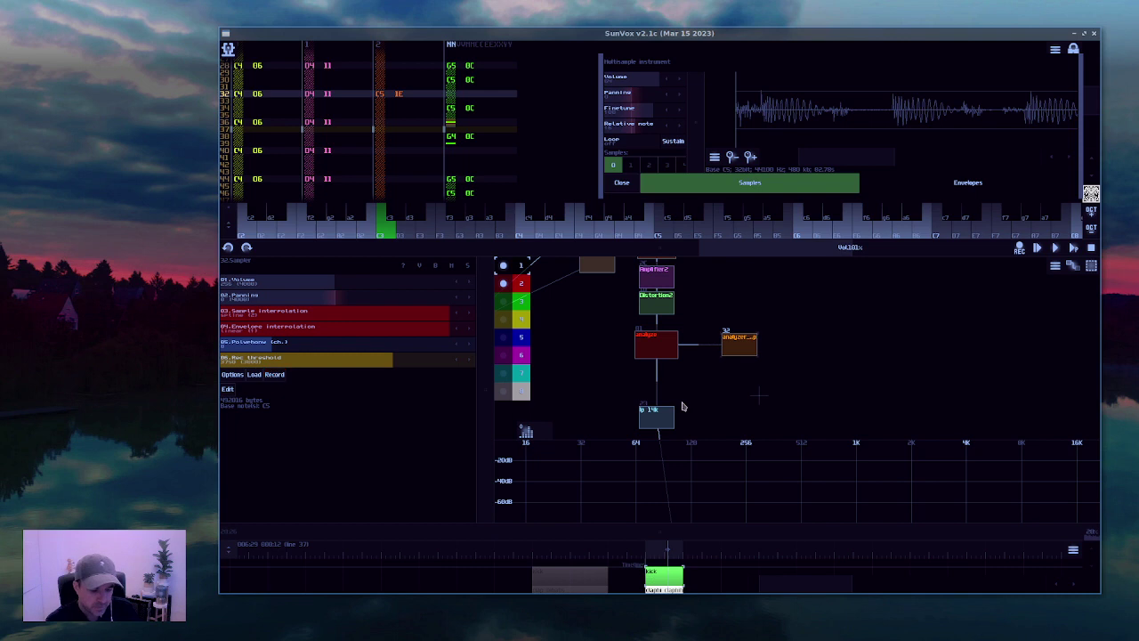
pyautogui.press('space')
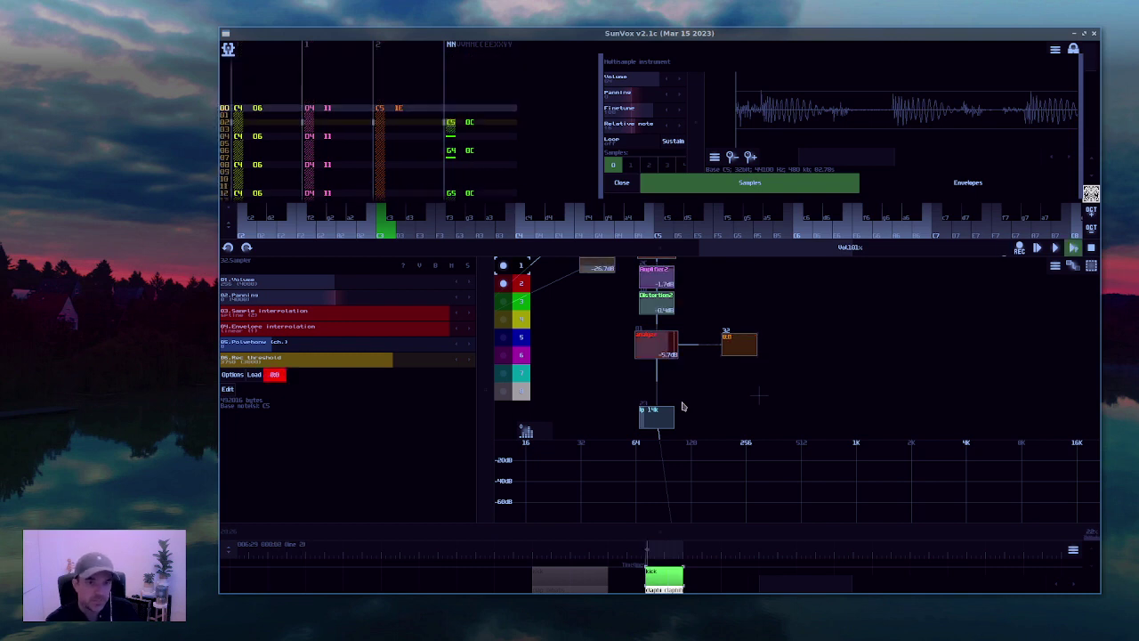
pyautogui.click(277, 375)
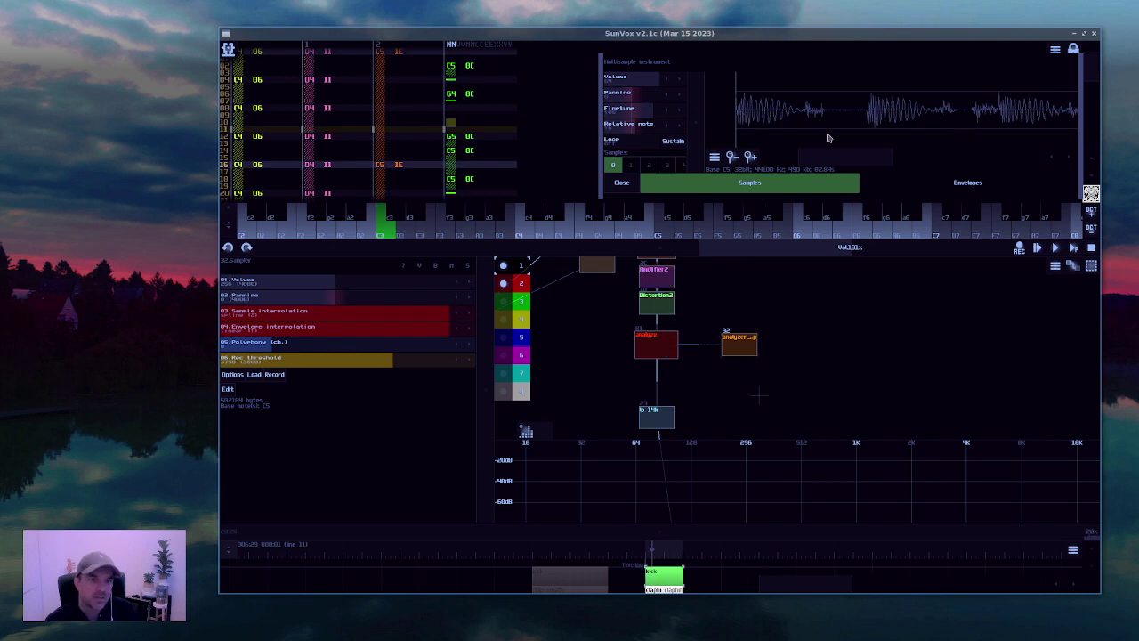
# Step: View the Distortion settings, then record a new take into the analyzer.smp sampler
pyautogui.click(659, 307)
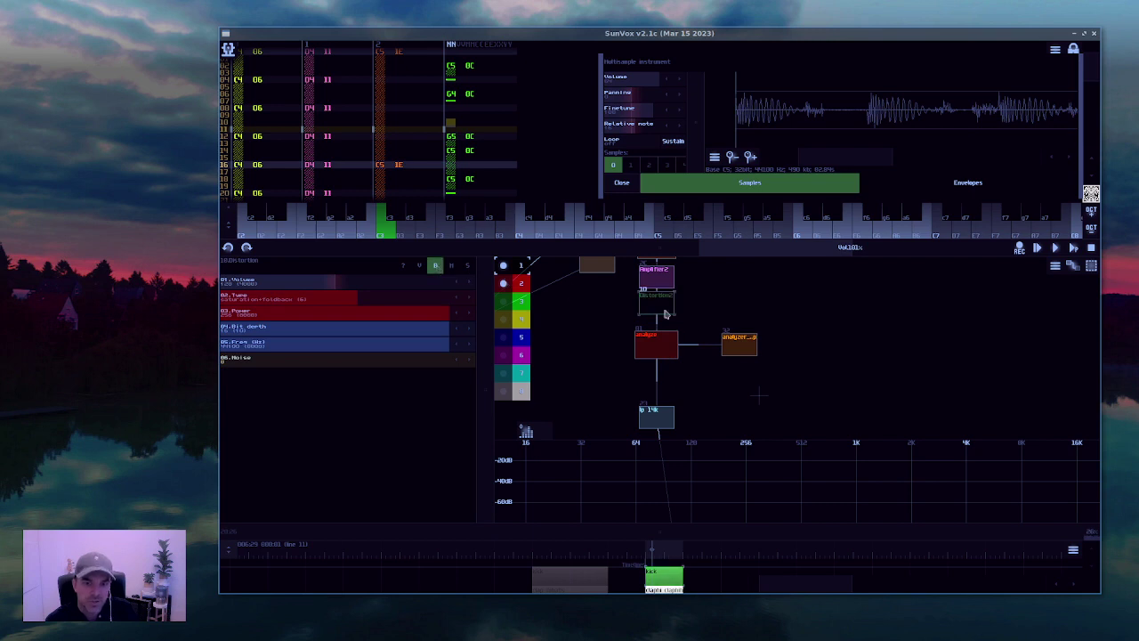
pyautogui.click(735, 347)
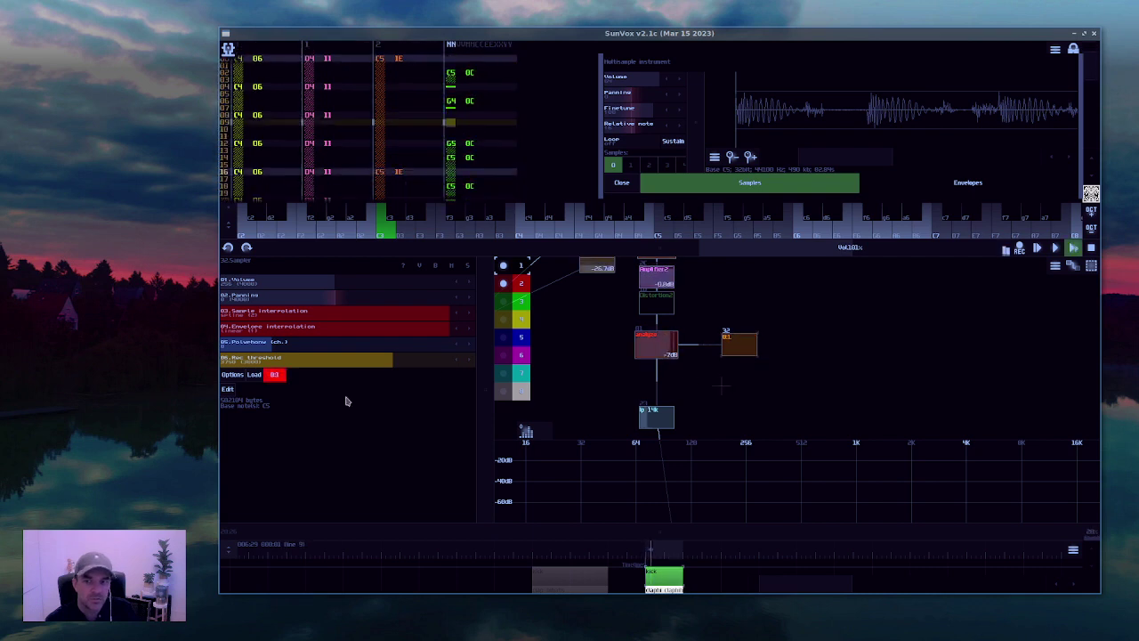
pyautogui.click(276, 375)
pyautogui.click(281, 378)
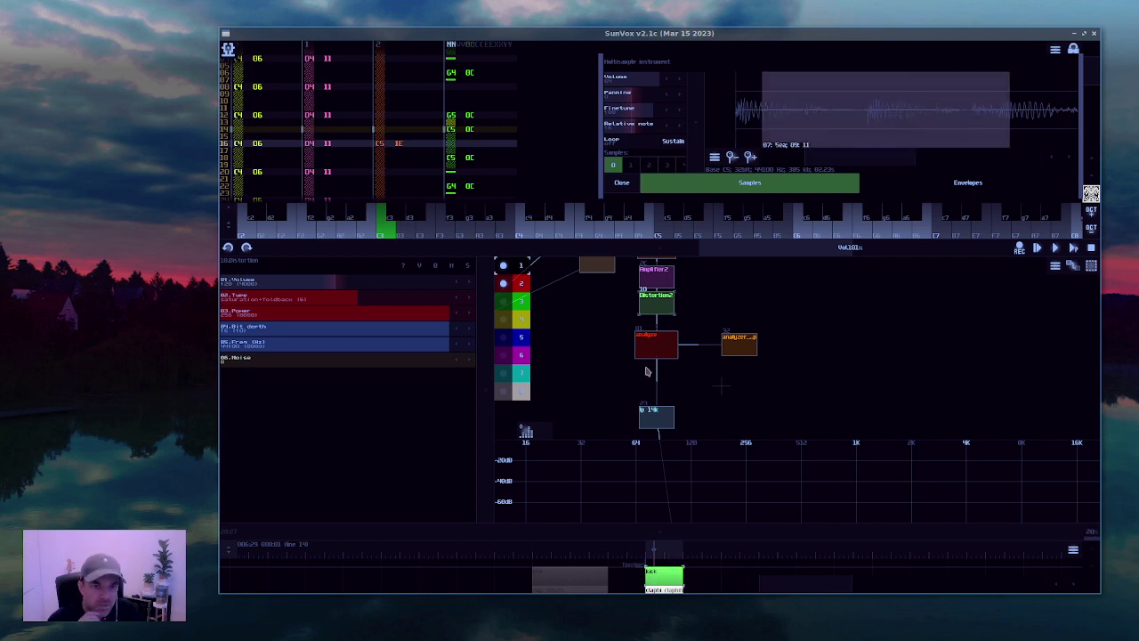
# Step: Widen the spectrum graph and play the song with the compressor's graph showing
pyautogui.moveTo(526, 431)
pyautogui.mouseDown()
pyautogui.moveTo(694, 442)
pyautogui.moveTo(781, 429)
pyautogui.moveTo(545, 426)
pyautogui.mouseUp()
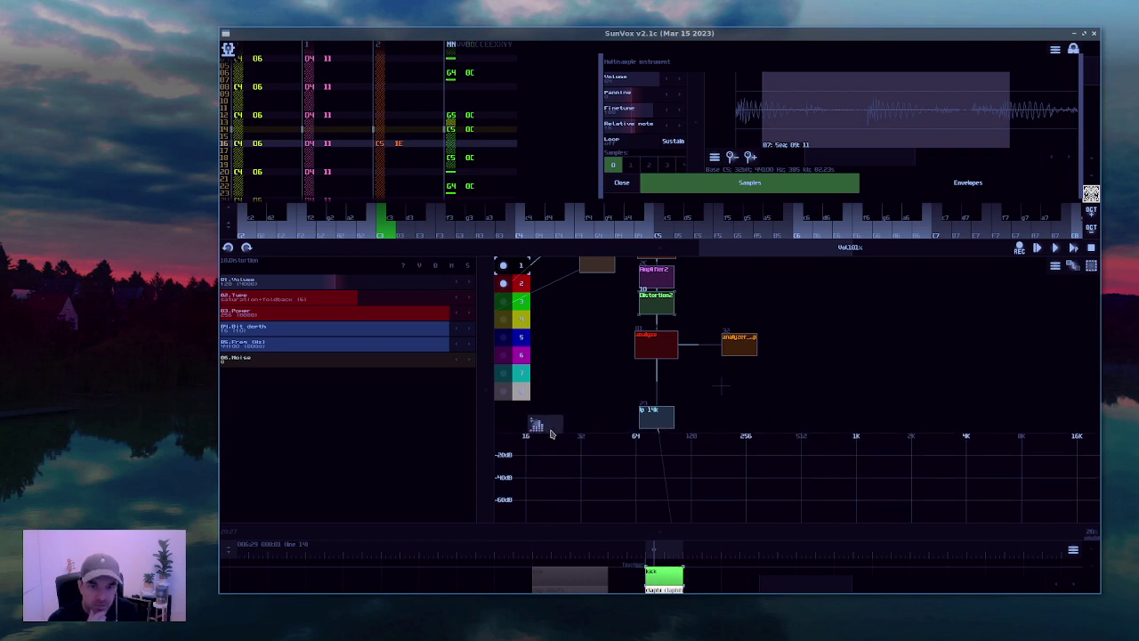
pyautogui.click(651, 359)
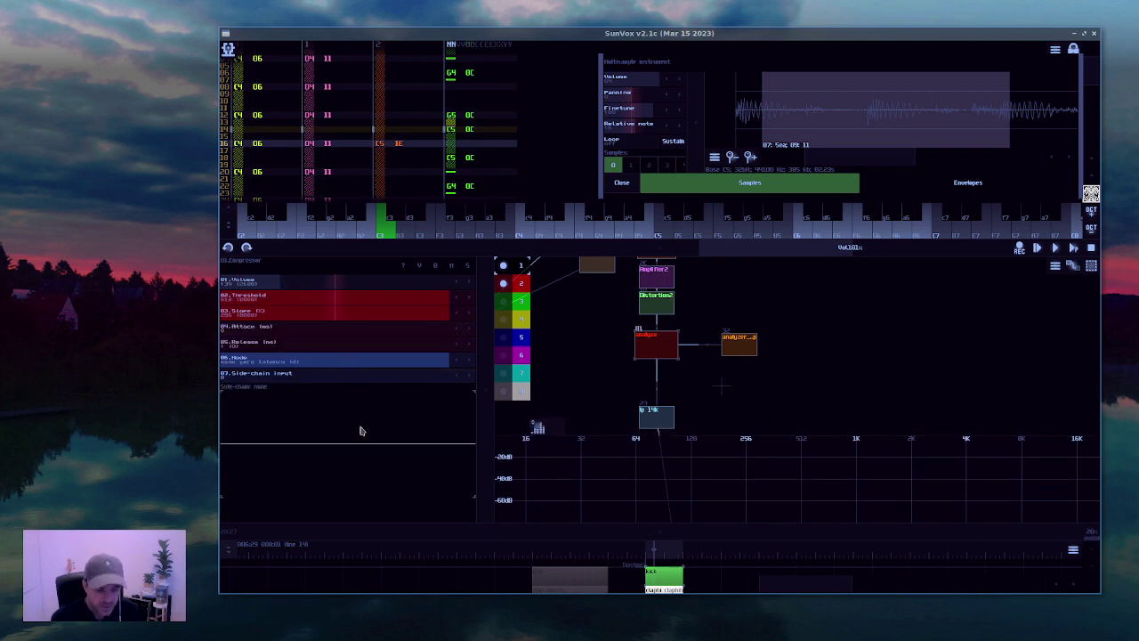
pyautogui.press('space')
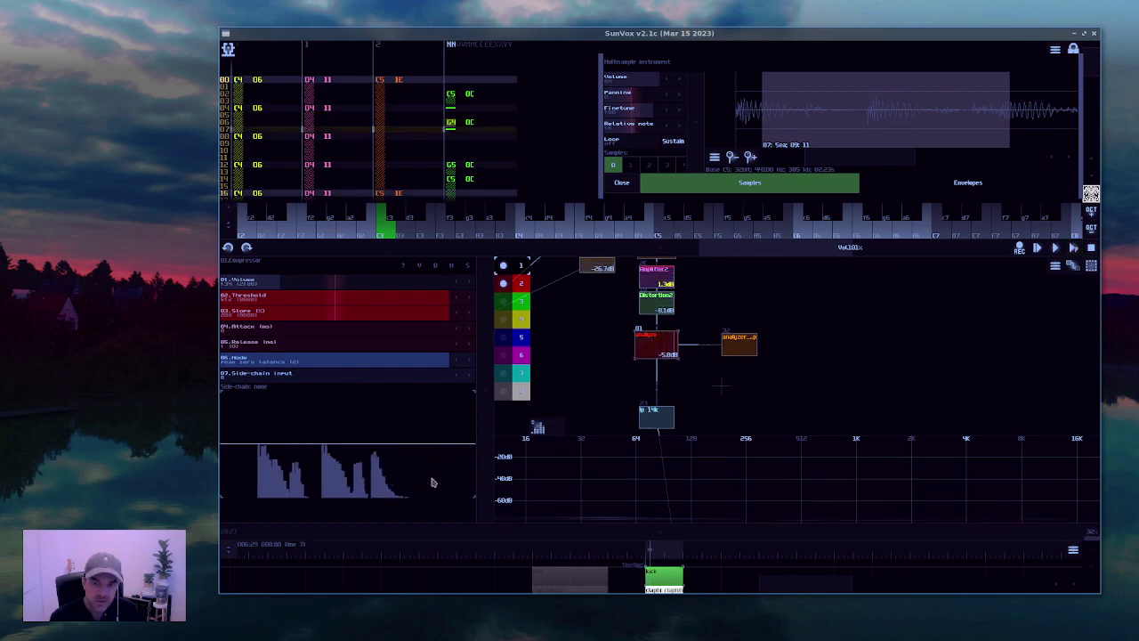
# Step: Review the analyzer module's Visualizer options and close the properties without changes
pyautogui.doubleClick(729, 352)
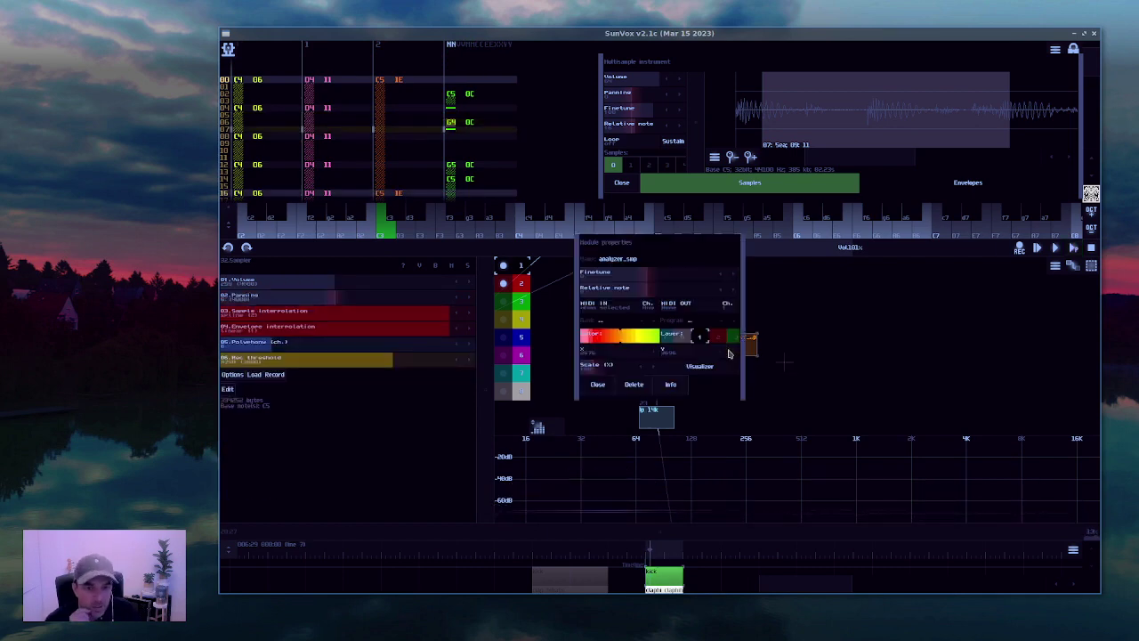
pyautogui.click(711, 368)
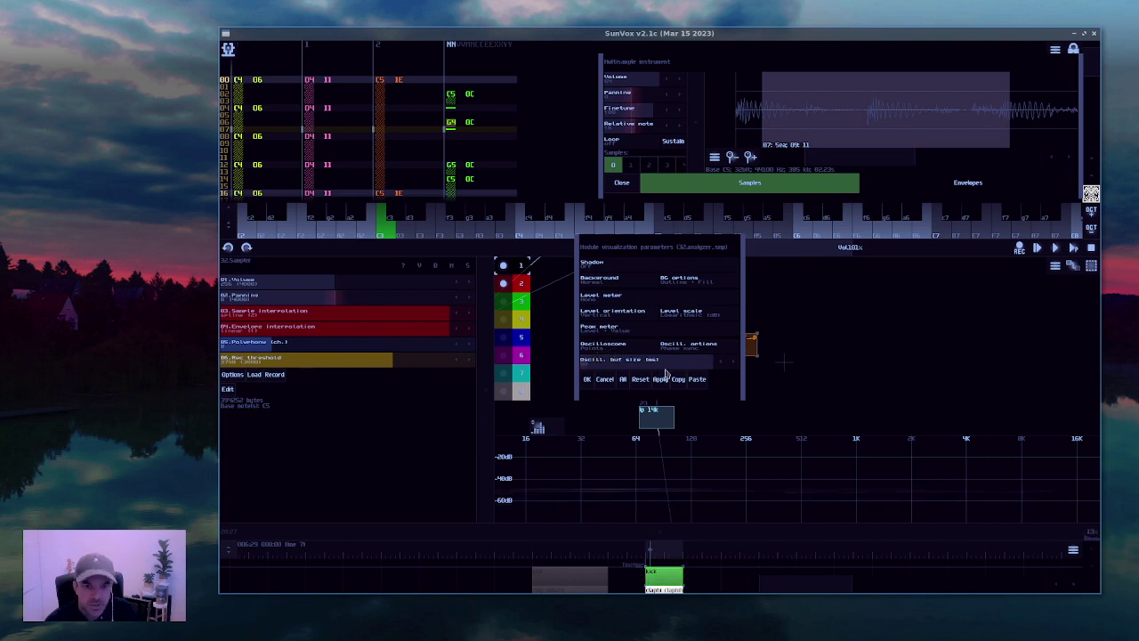
pyautogui.click(612, 380)
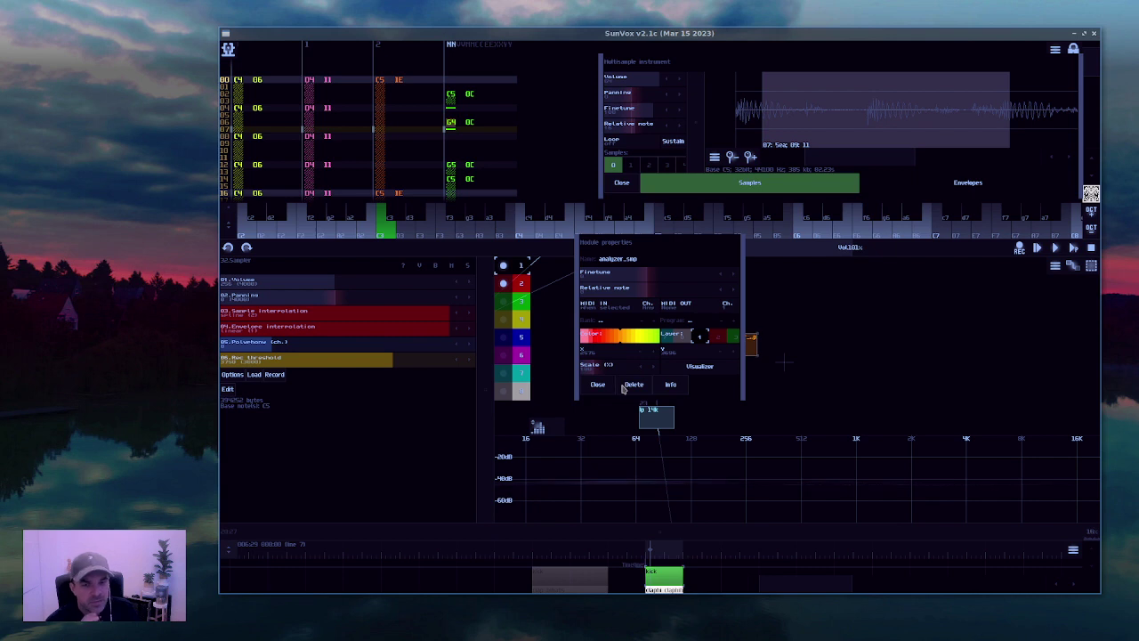
pyautogui.click(599, 384)
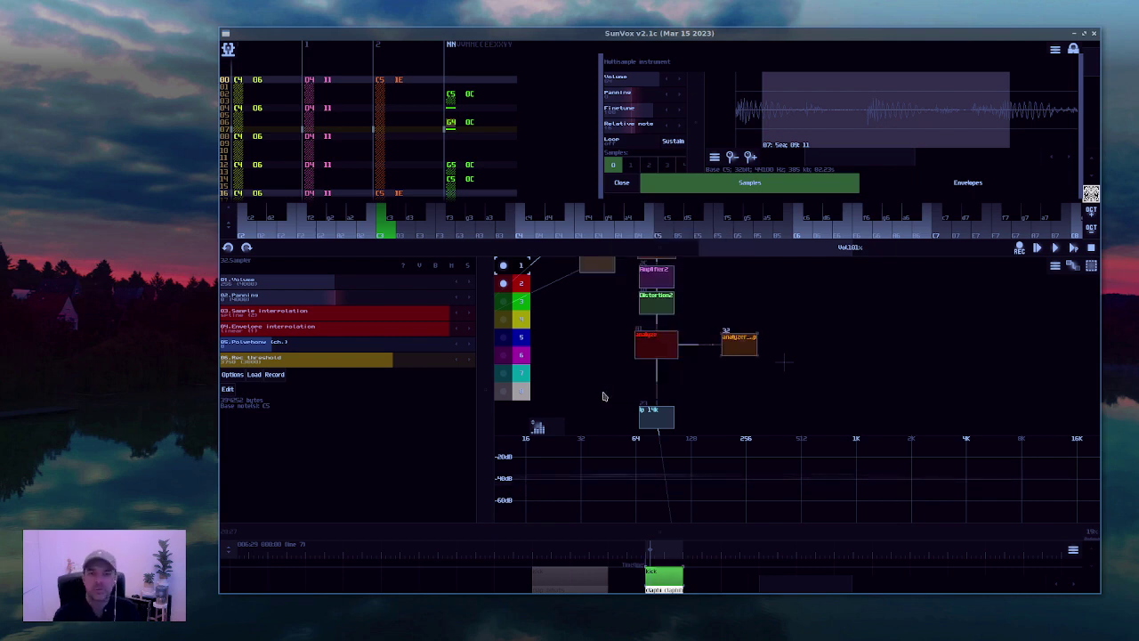